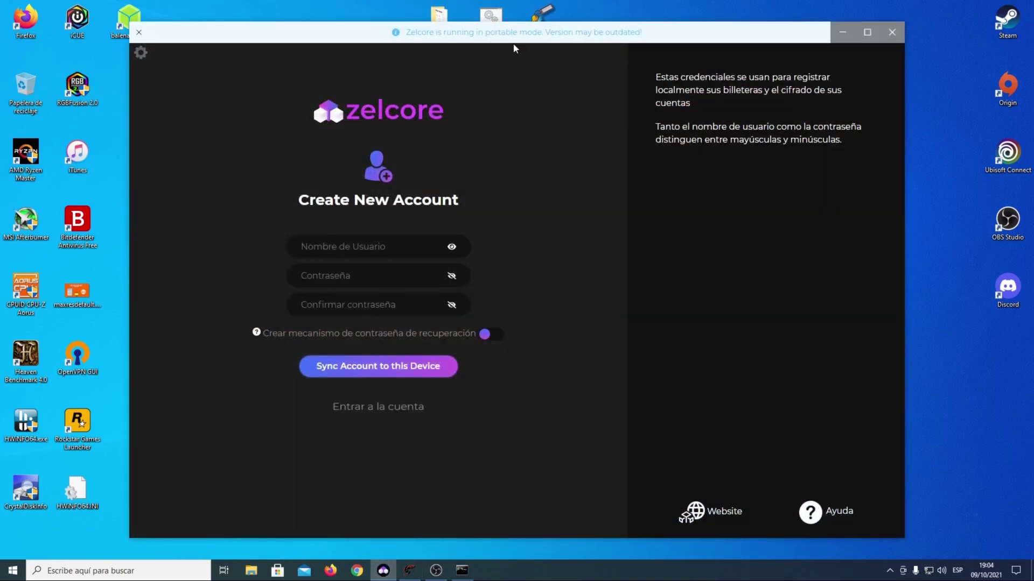
left_click(836, 34)
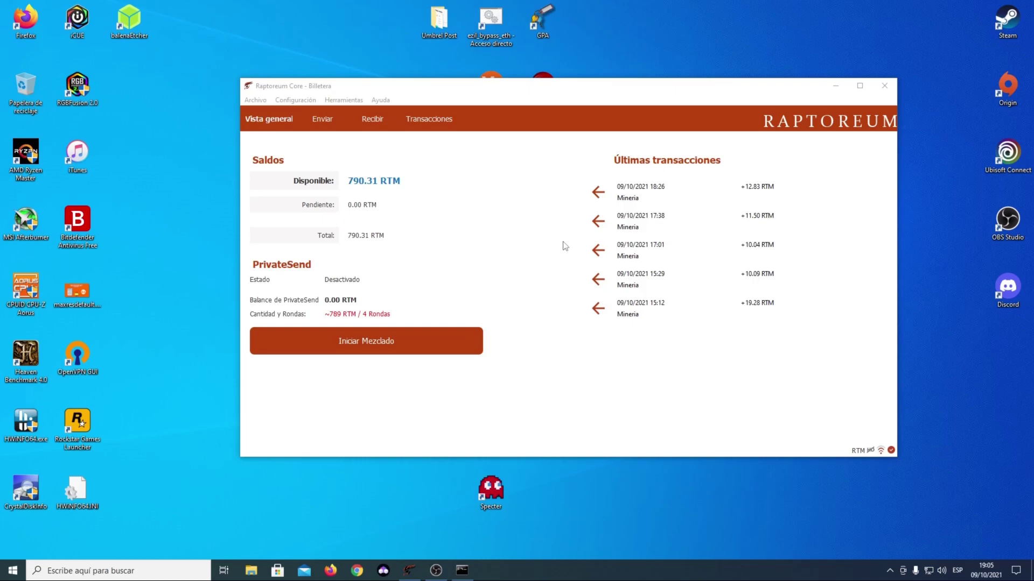
left_click_drag(307, 93, 422, 95)
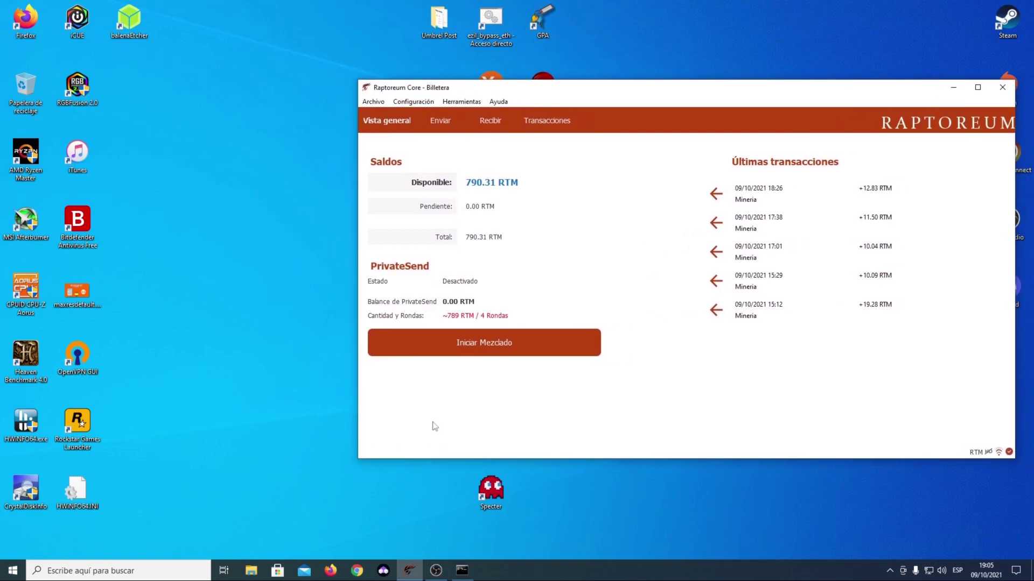
left_click(382, 571)
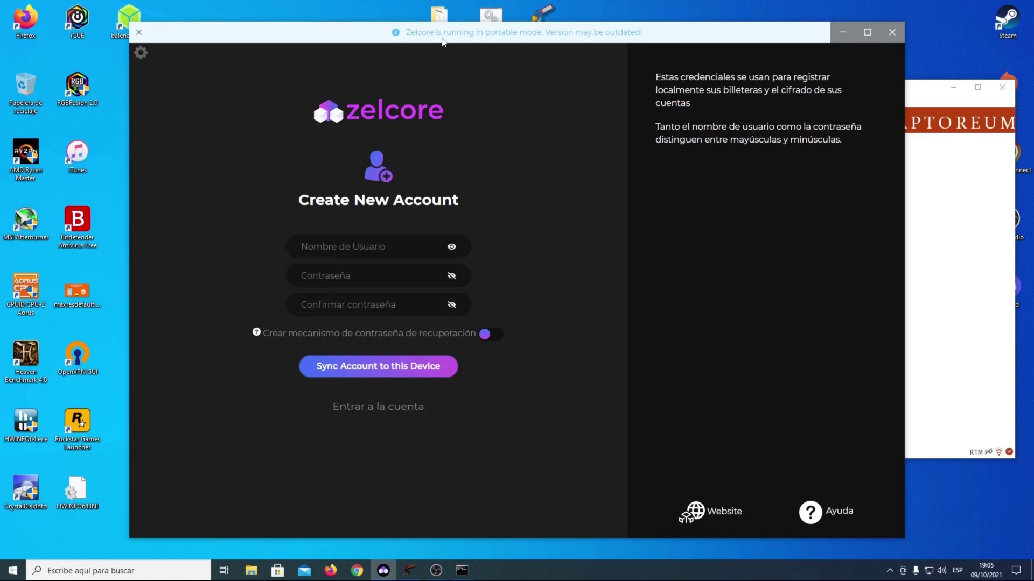
left_click_drag(902, 96, 359, 96)
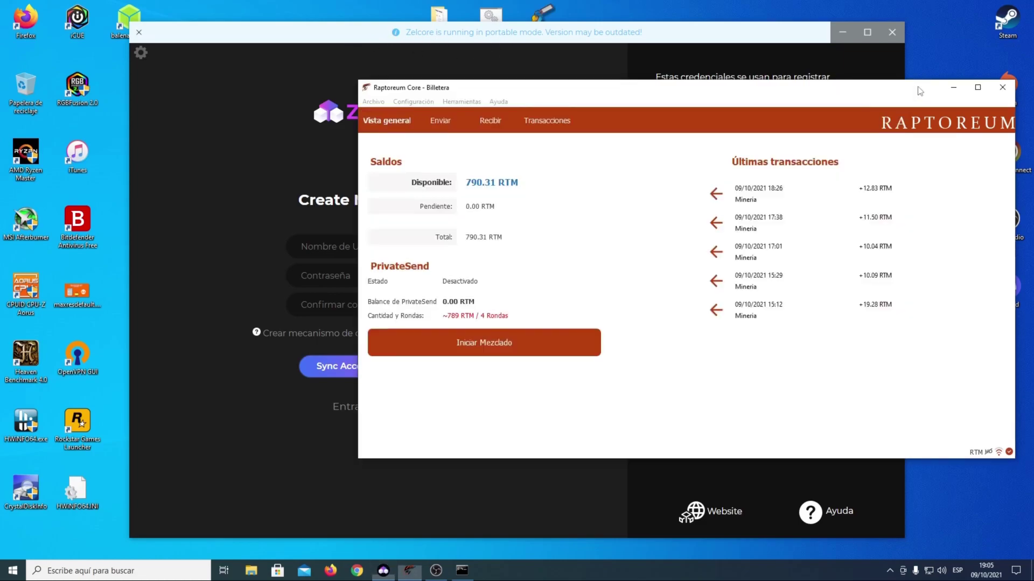
left_click(427, 37)
left_click_drag(489, 41, 385, 43)
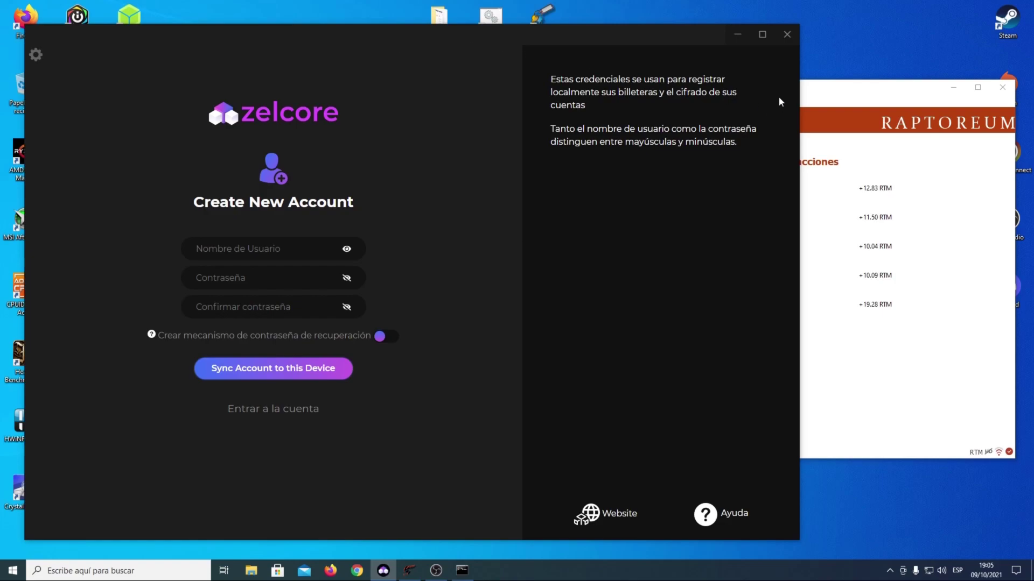
left_click(832, 112)
left_click_drag(741, 94, 687, 98)
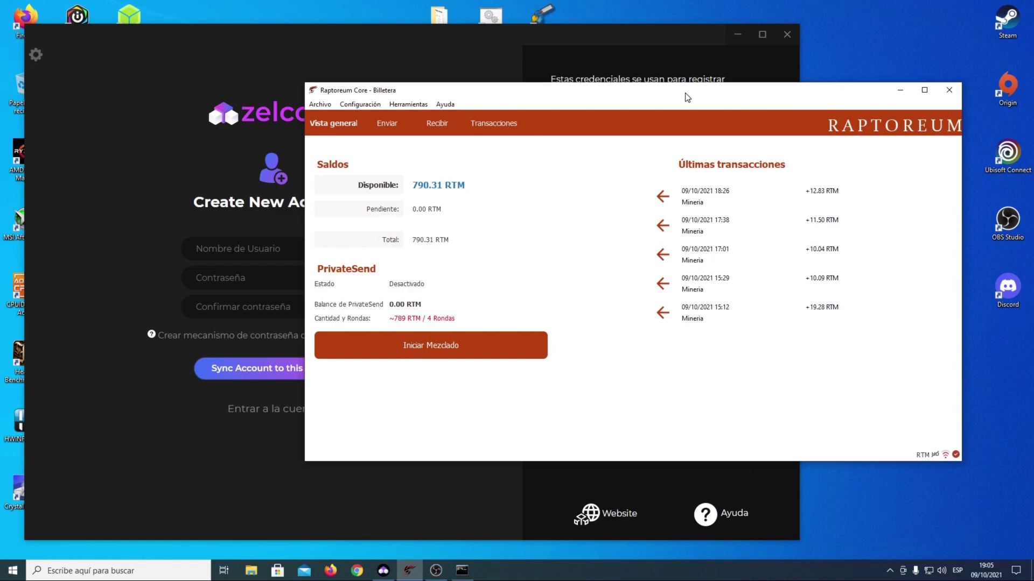
left_click_drag(687, 98, 766, 97)
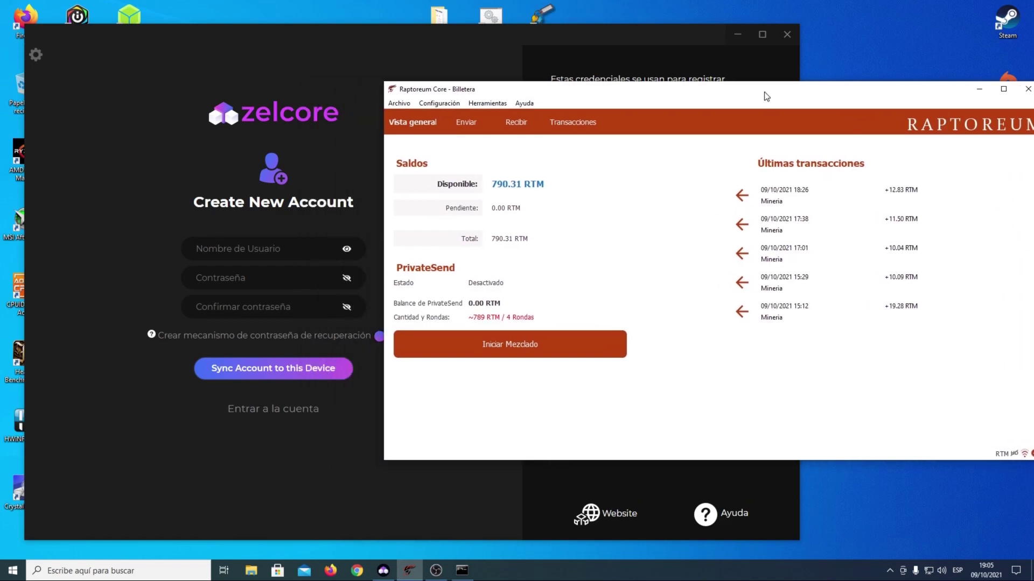
left_click(365, 80)
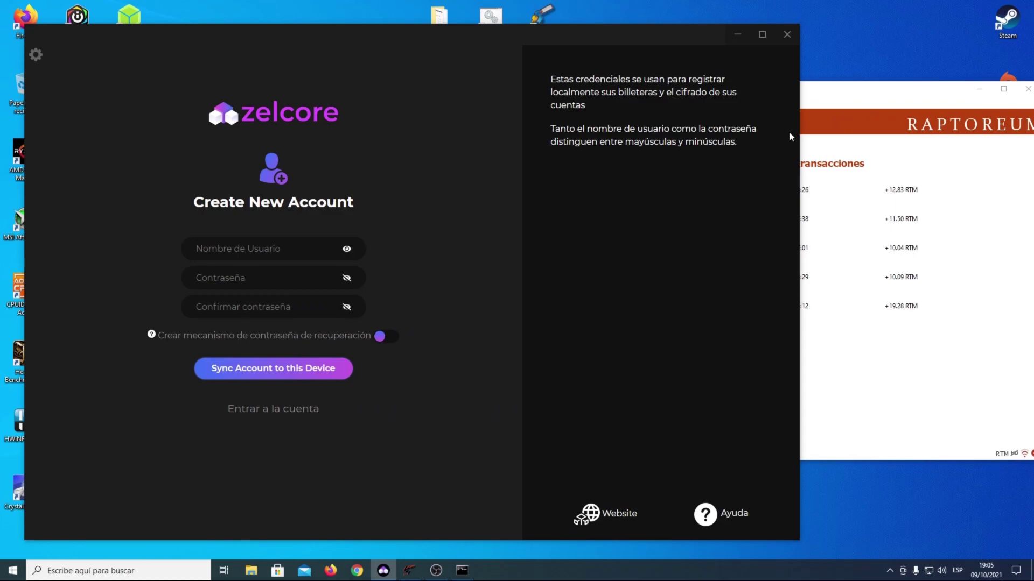
Step: Bring the Raptoreum Core wallet window to the middle of the desktop and minimize the Zelcore window
left_click_drag(866, 95, 668, 104)
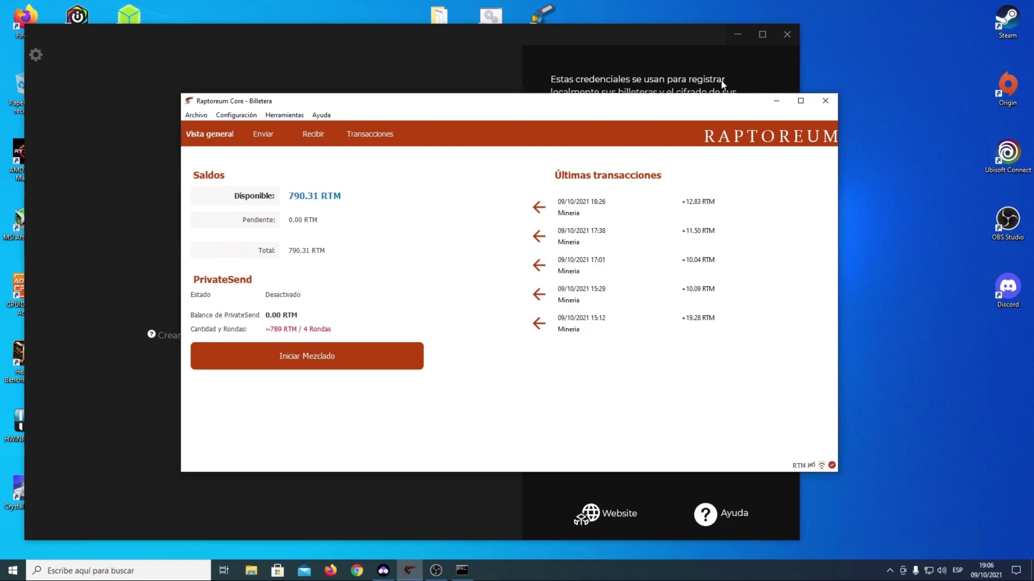
left_click(735, 36)
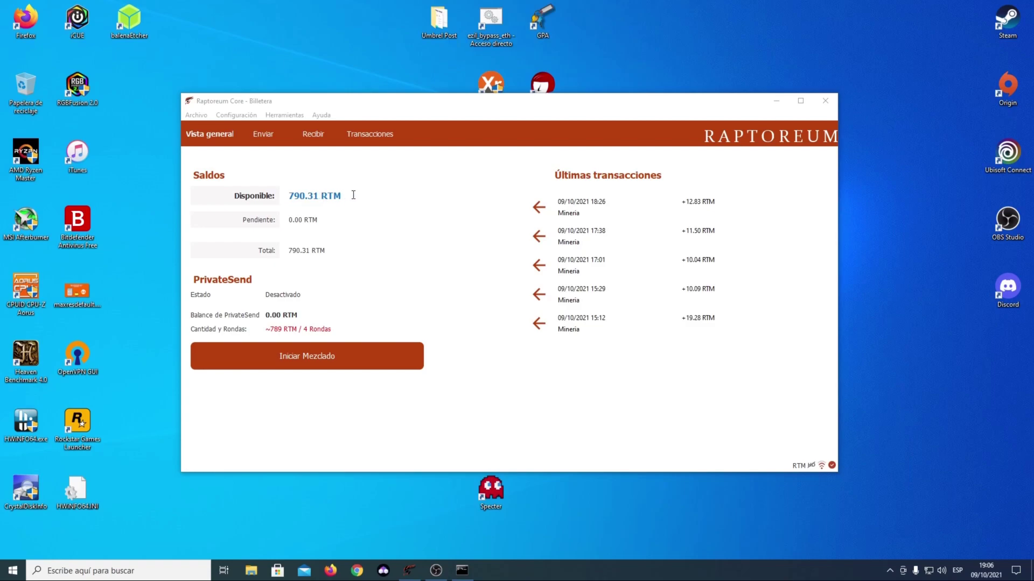
left_click(404, 141)
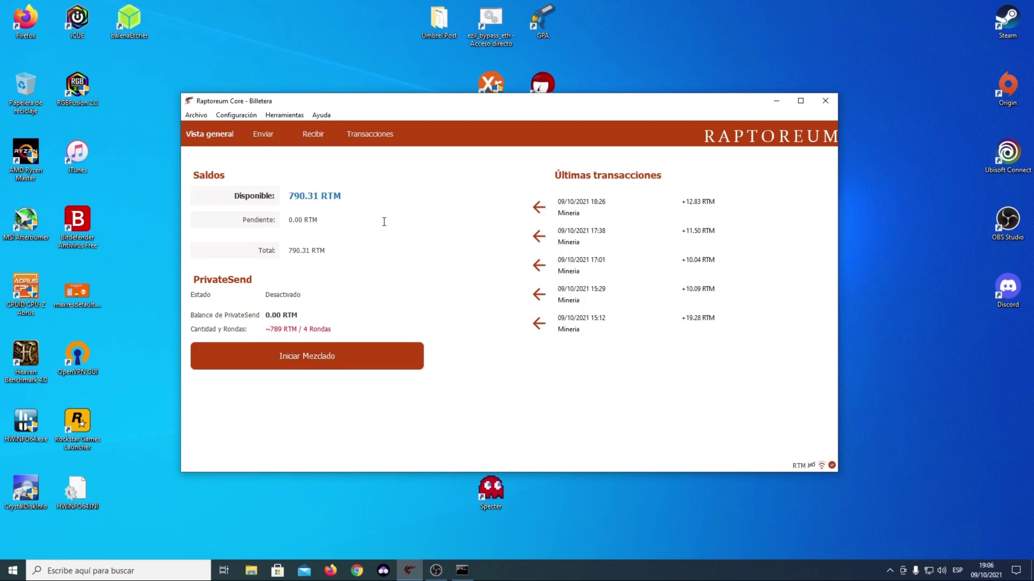
mouse_move(442, 111)
left_mouse_down()
mouse_move(439, 122)
mouse_move(437, 113)
left_mouse_up()
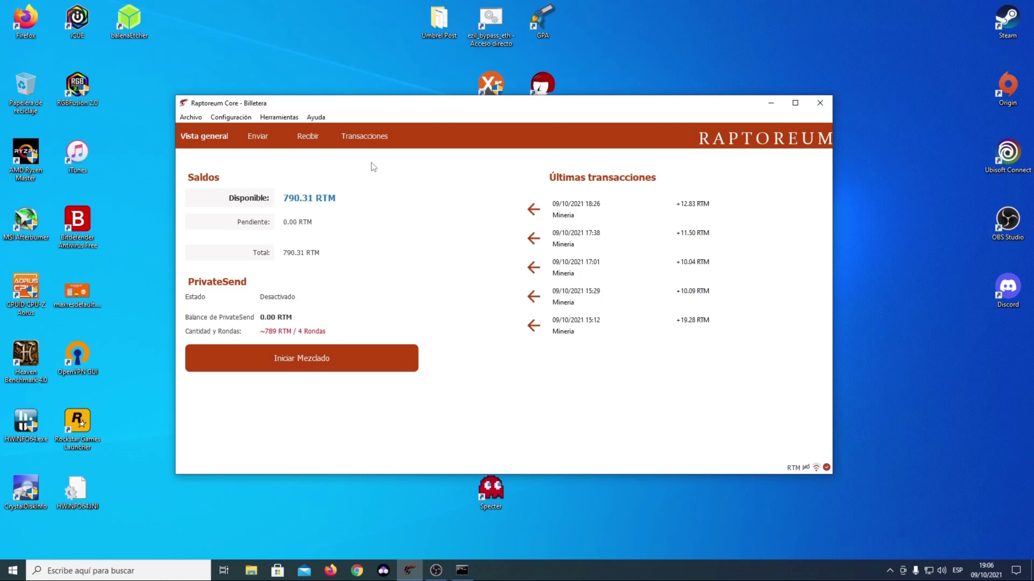
left_click_drag(425, 108, 364, 117)
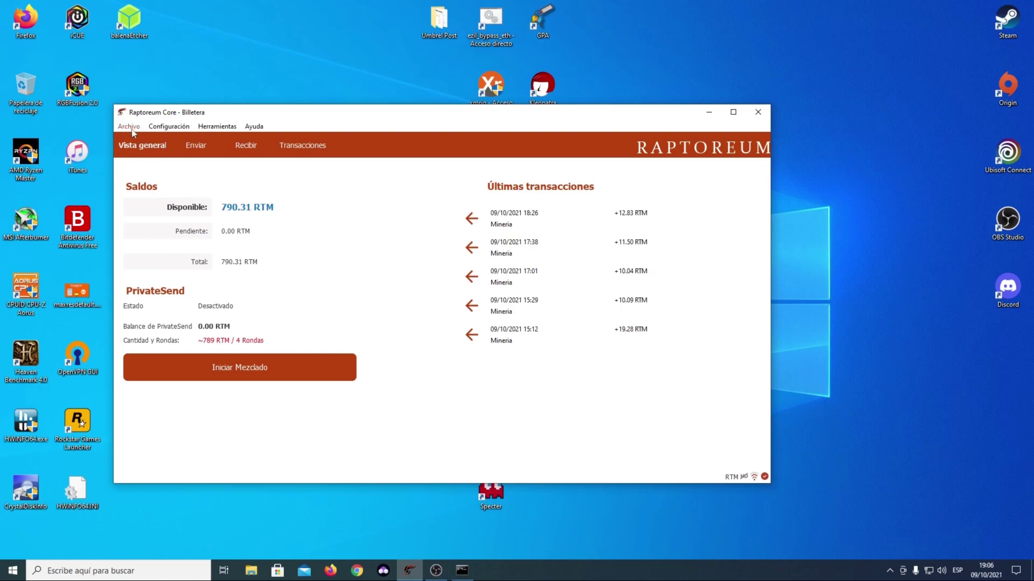
left_click_drag(264, 110, 335, 94)
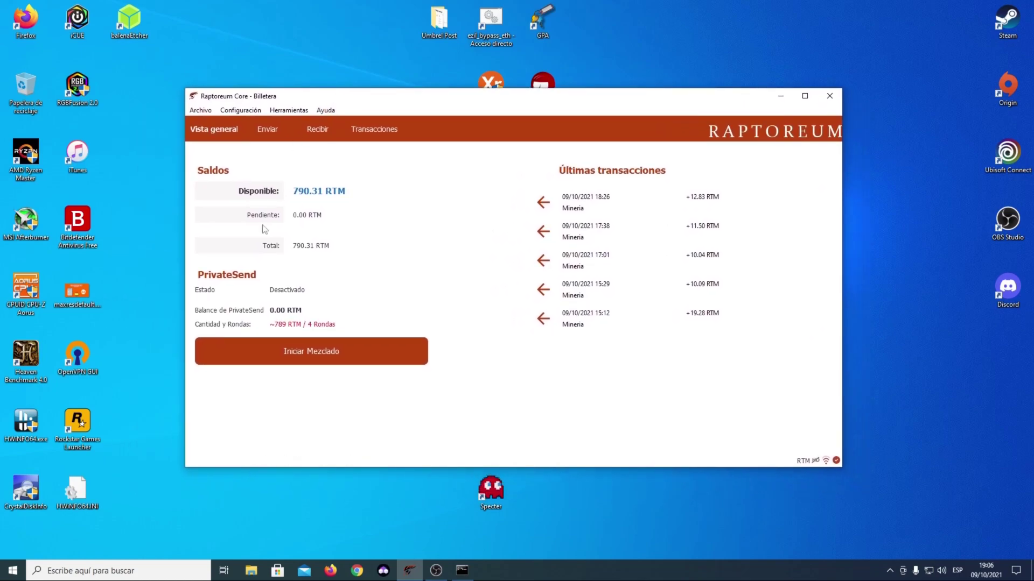
Step: Open the wallet backup dialog (Copia de seguridad de la billetera) in Raptoreum Core to view its save options, and cancel it
left_click(207, 112)
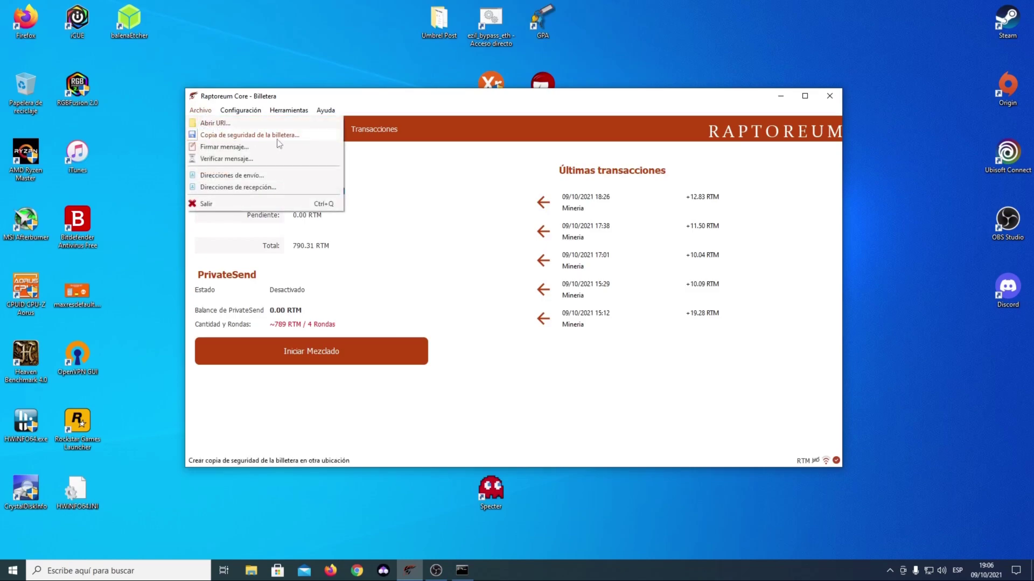
left_click(444, 103)
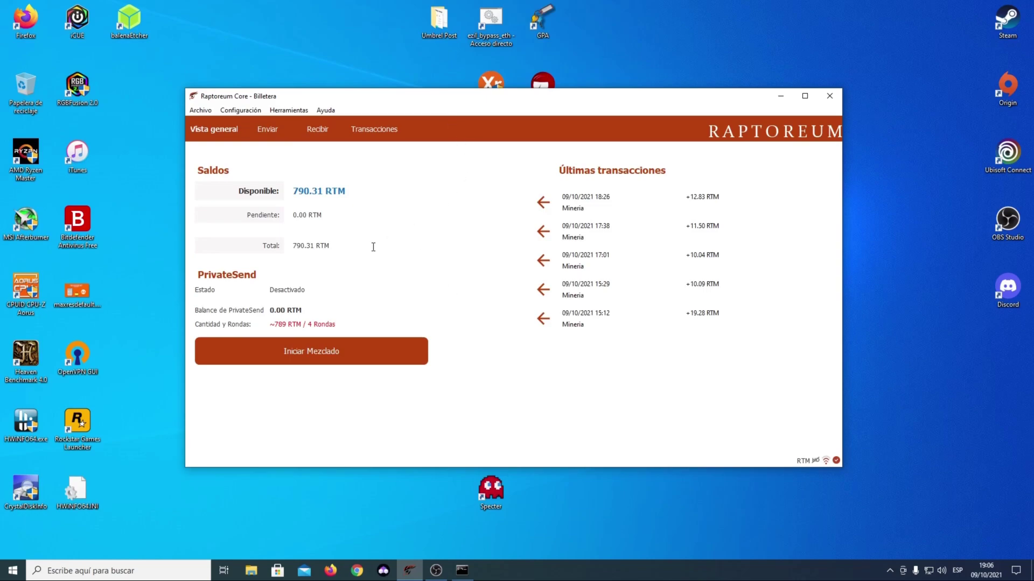
mouse_move(523, 220)
left_click(208, 112)
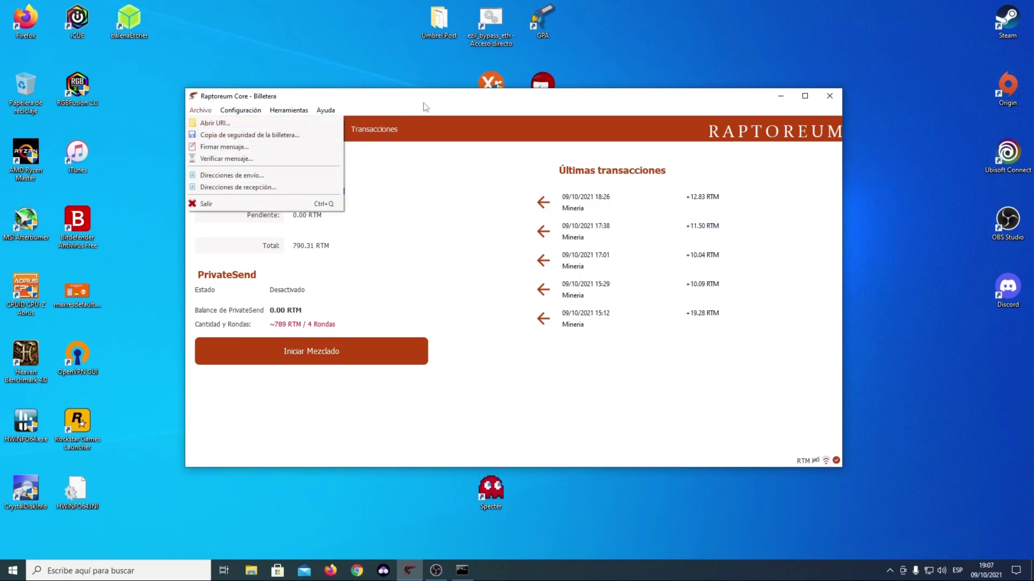
left_click(250, 147)
left_click(201, 110)
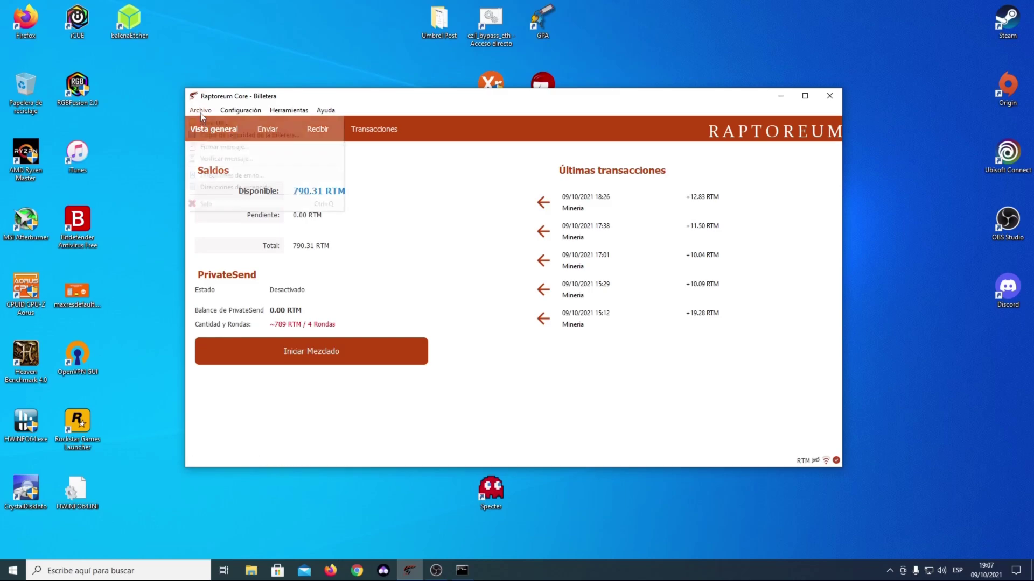
left_click(263, 135)
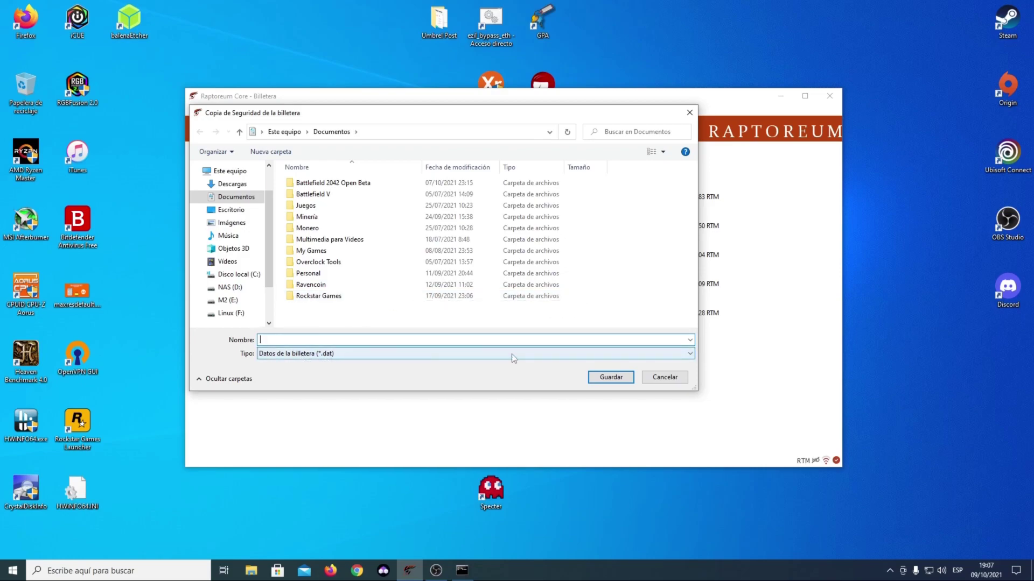
left_click(673, 376)
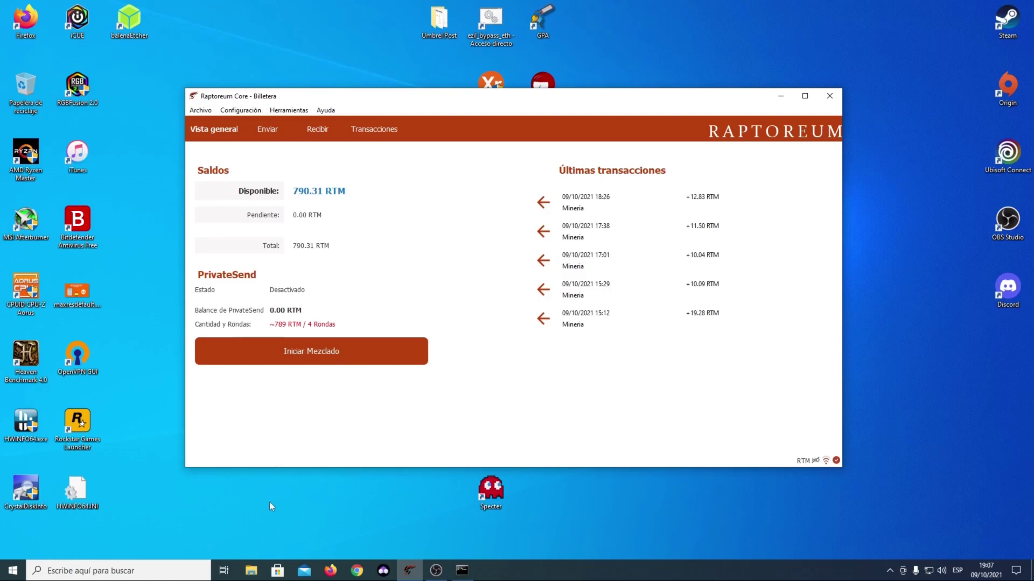
Step: Switch to File Explorer and open the user's profile folder inside Usuarios on Disco local (C:)
left_click(250, 569)
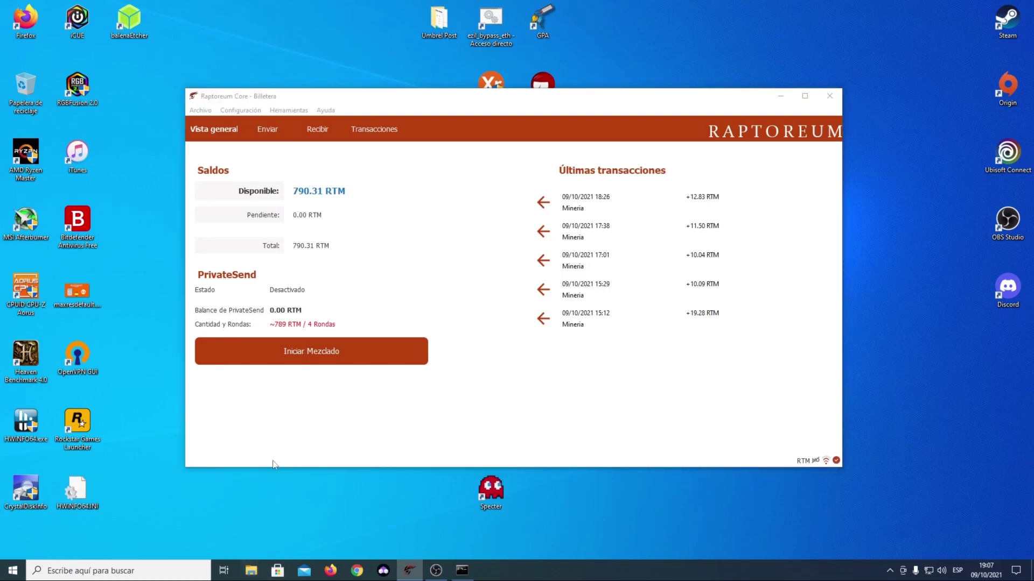
left_click(41, 146)
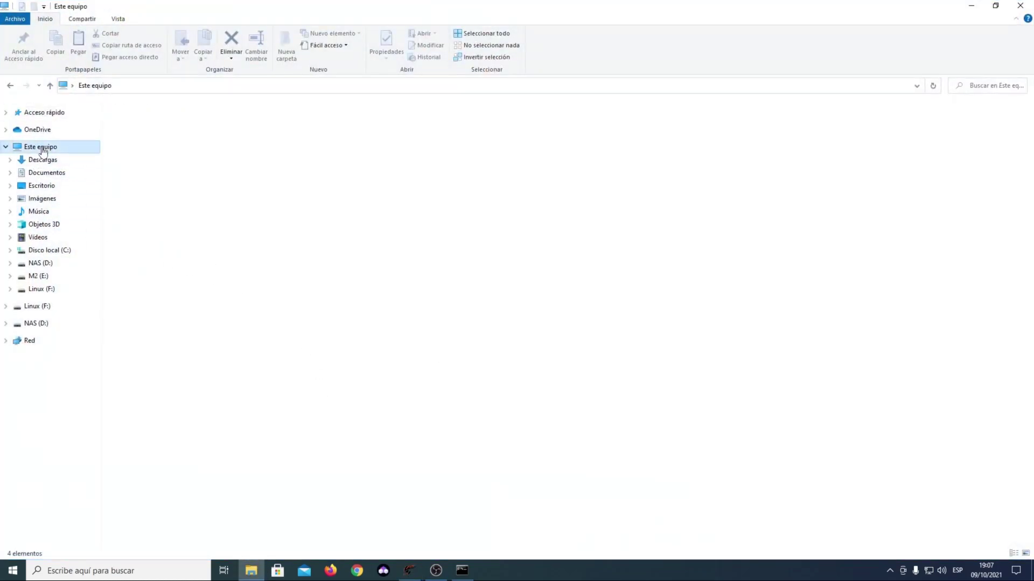
left_click(50, 250)
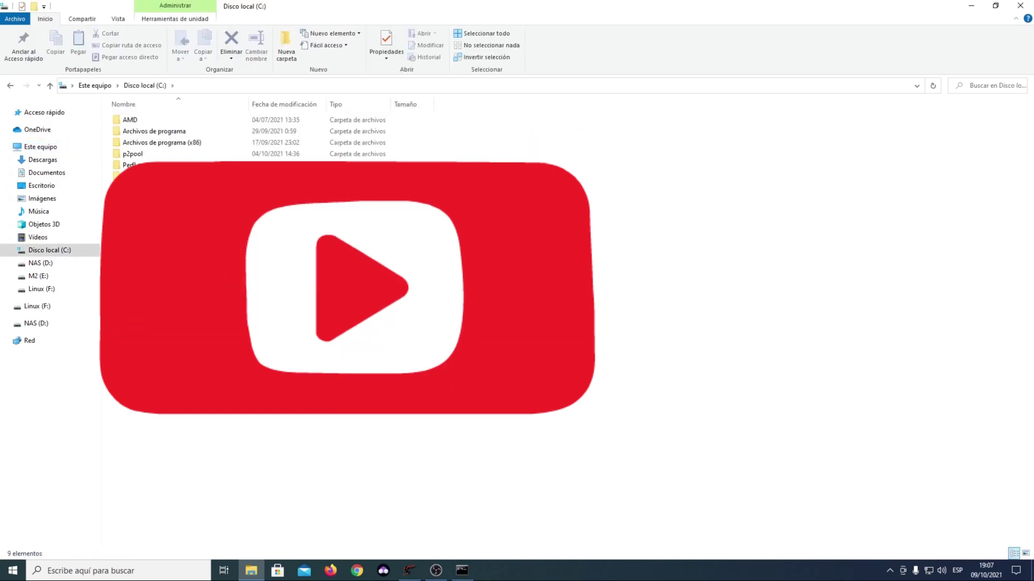
key("Return")
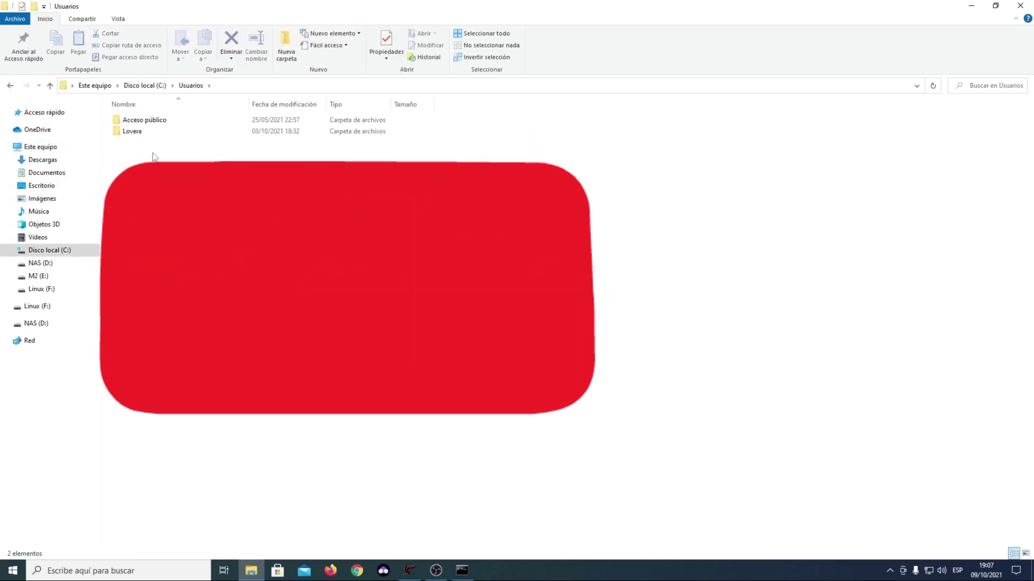
double_click(133, 132)
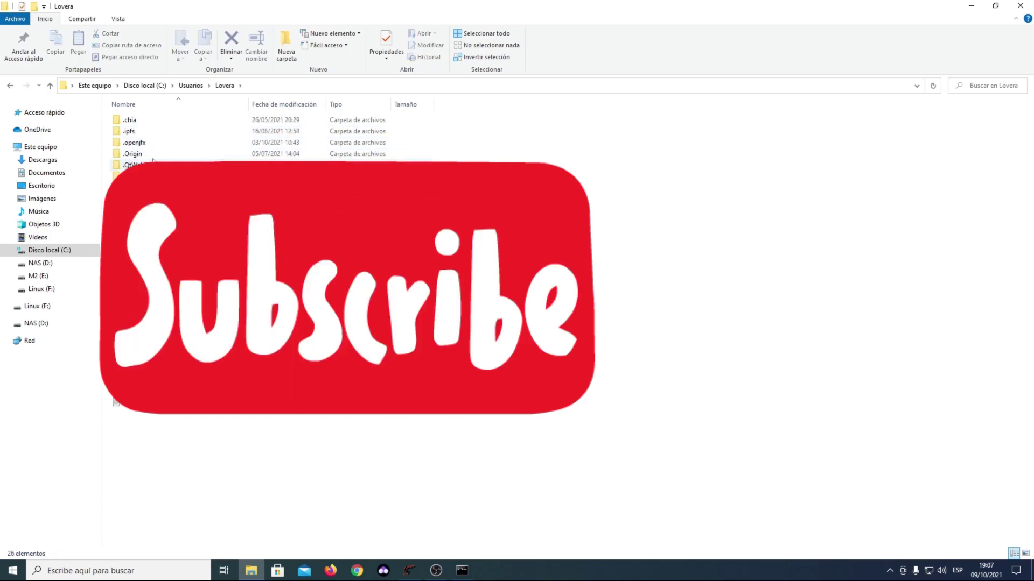
Step: Go to the profile's hidden AppData folder by adding \appdata to the current folder path
left_click(240, 87)
left_click(240, 86)
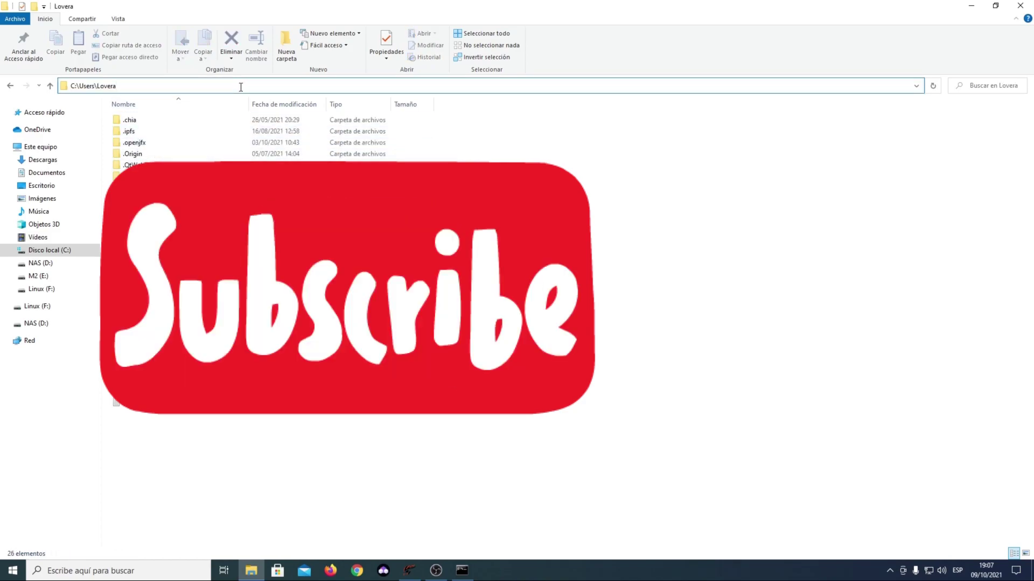
type("\\")
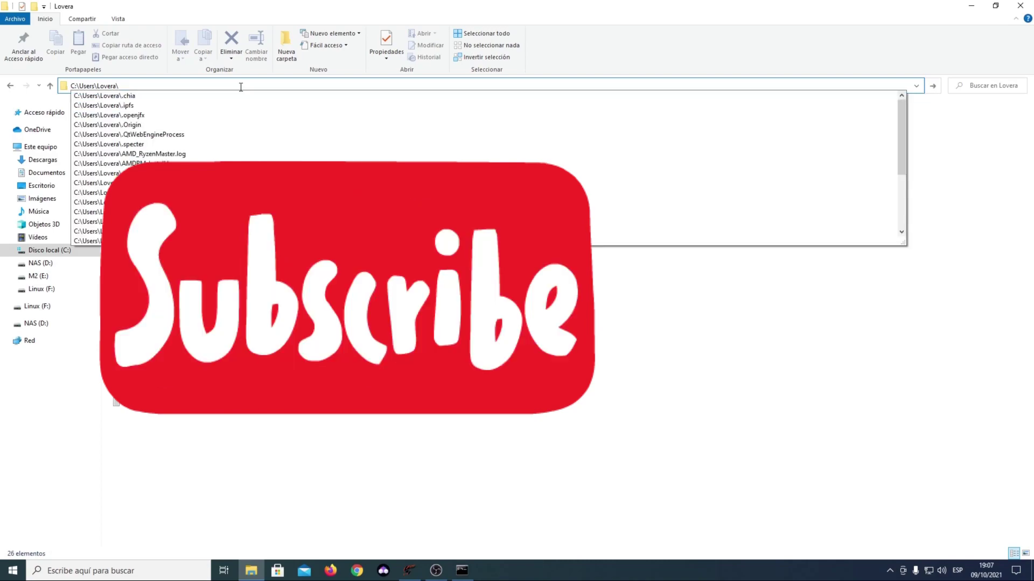
type("appdata")
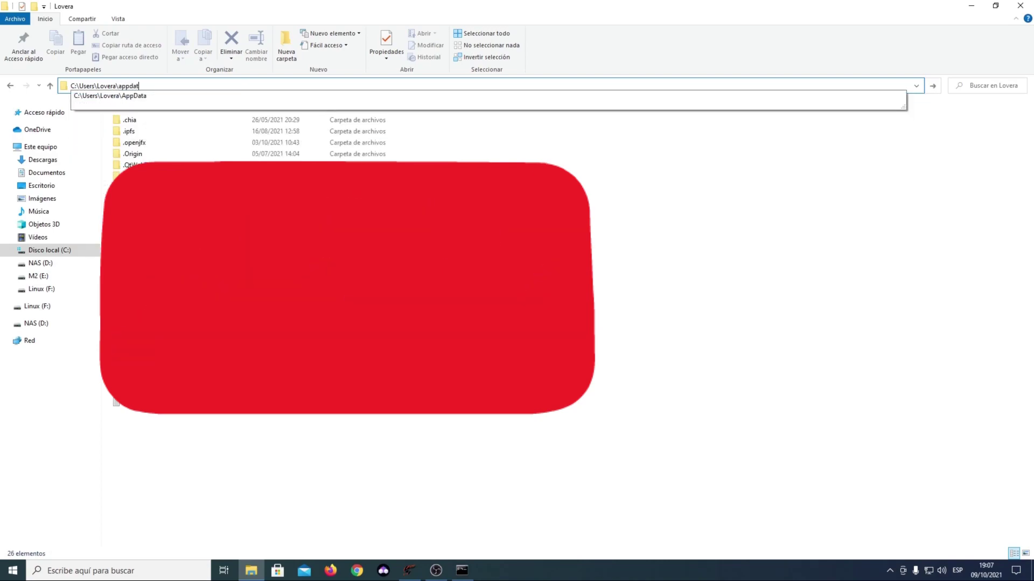
key("Return")
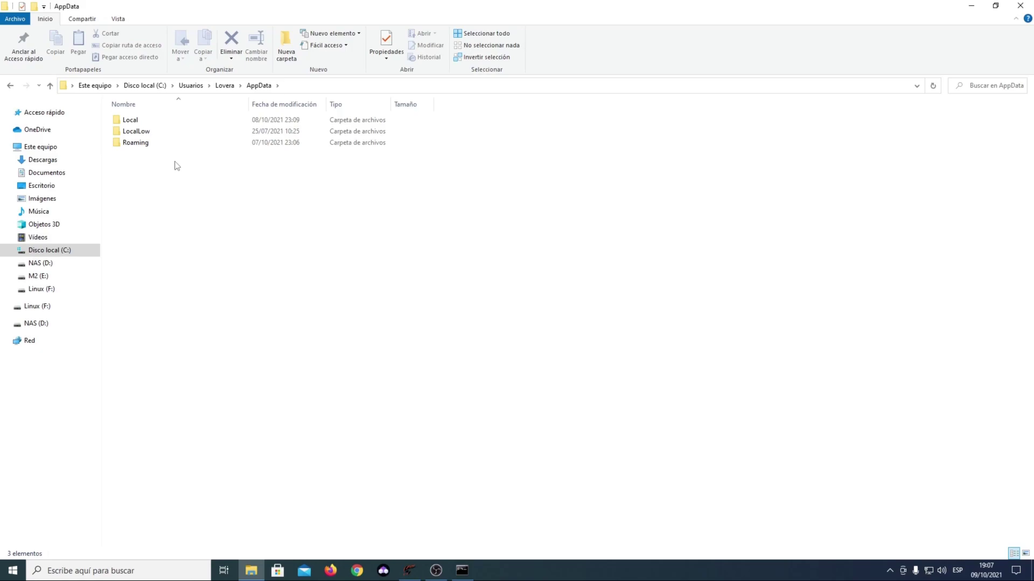
Step: Open the RaptoreumCore data folder inside Roaming
double_click(140, 148)
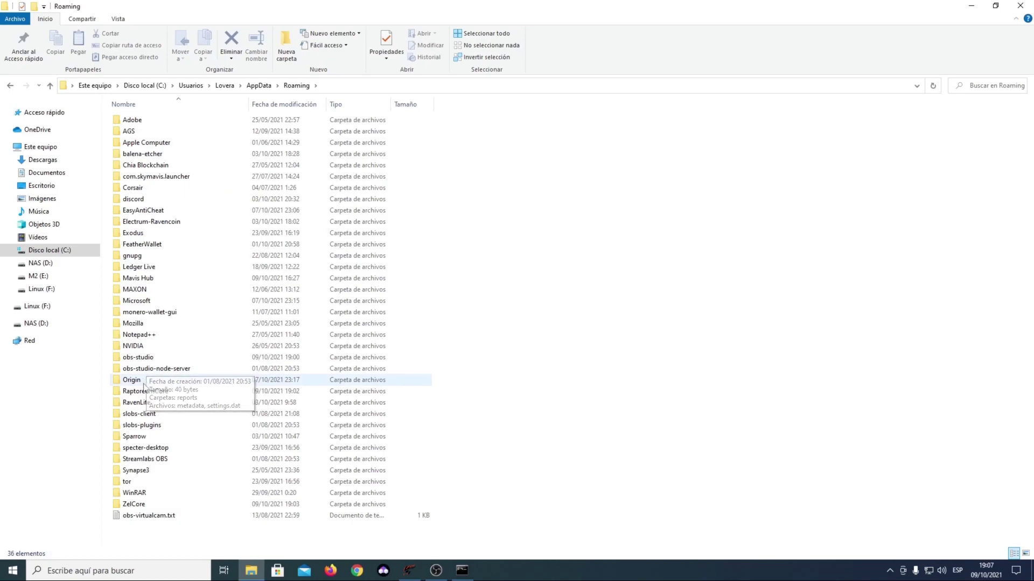
left_click(176, 393)
double_click(176, 392)
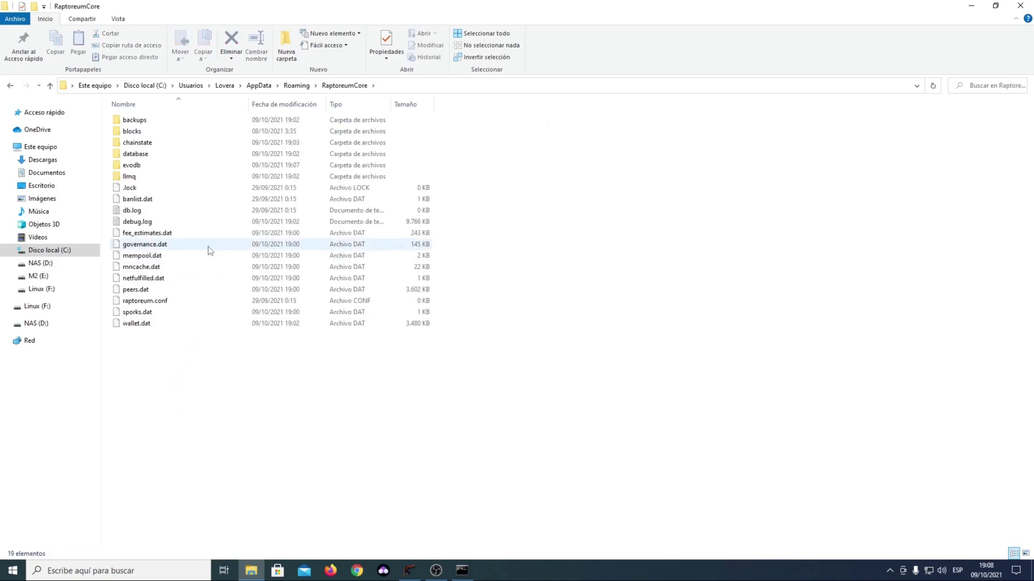
Step: Examine the dated wallet.dat copies in the backups folder and return to the RaptoreumCore folder
double_click(156, 119)
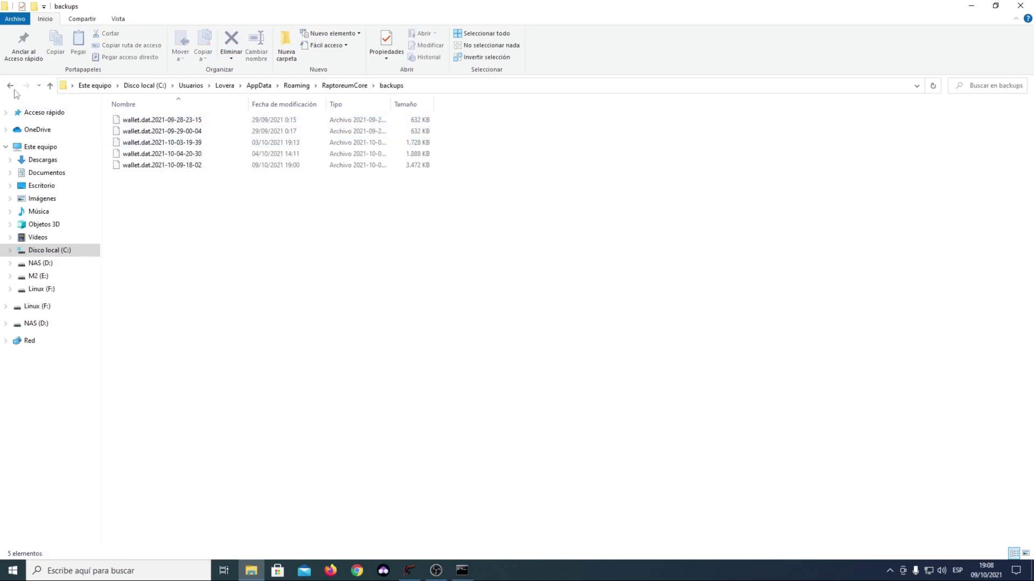
left_click_drag(146, 201, 184, 219)
key("BackSpace")
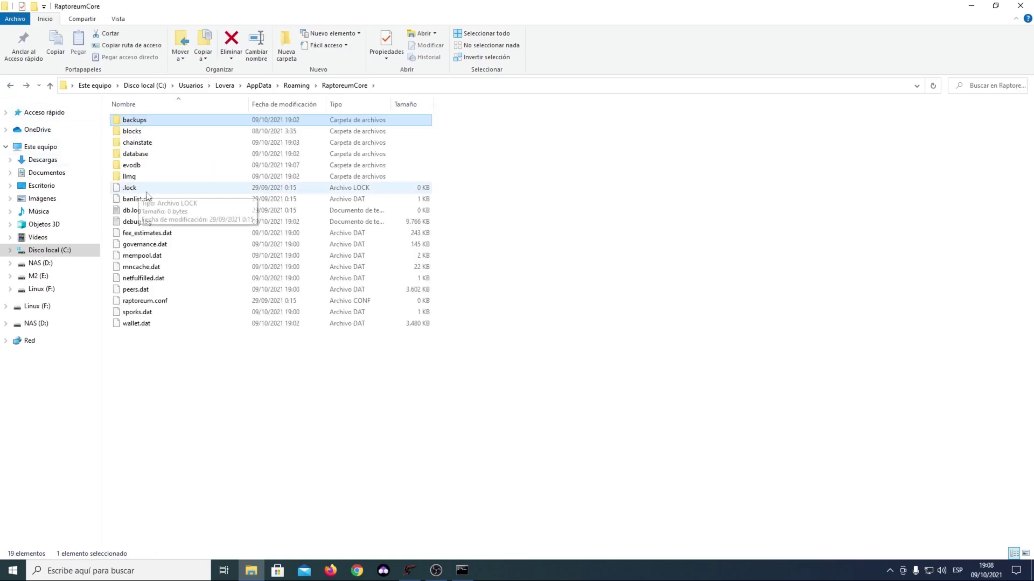
double_click(139, 122)
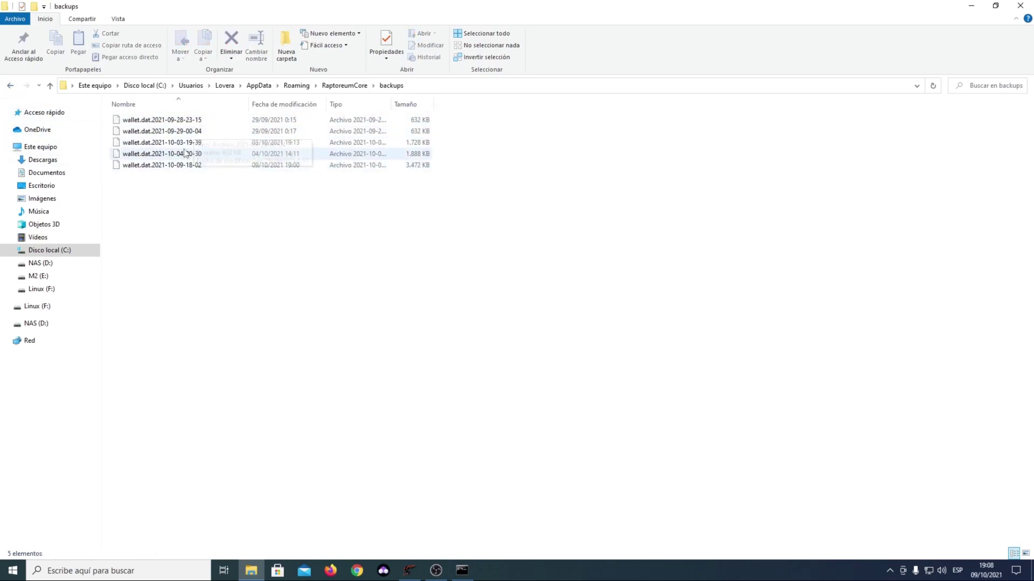
left_click(10, 86)
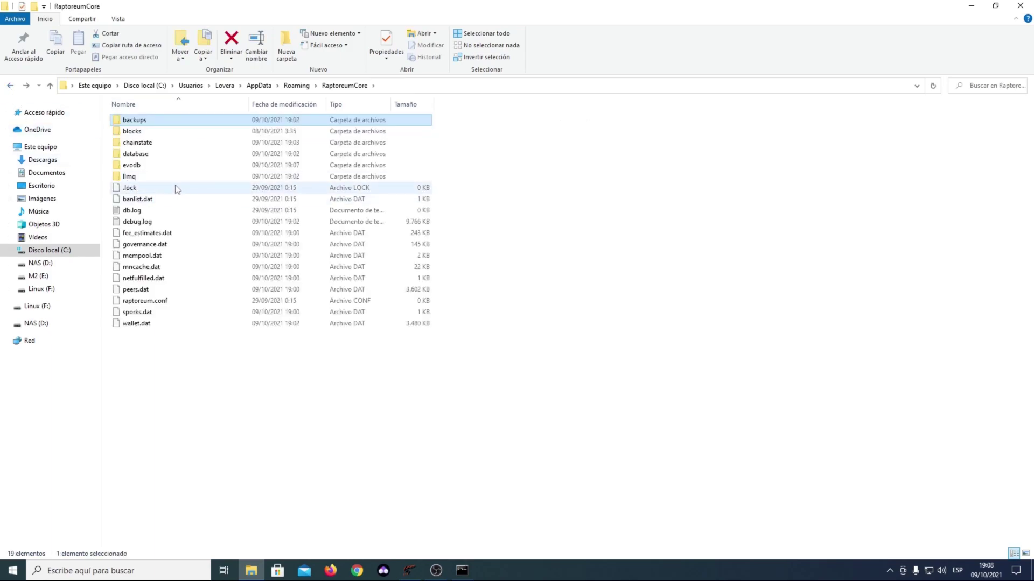
Step: Examine the chainstate and database folders, the backups folder and the wallet.dat file in the RaptoreumCore folder
left_click(132, 133)
left_click(155, 142)
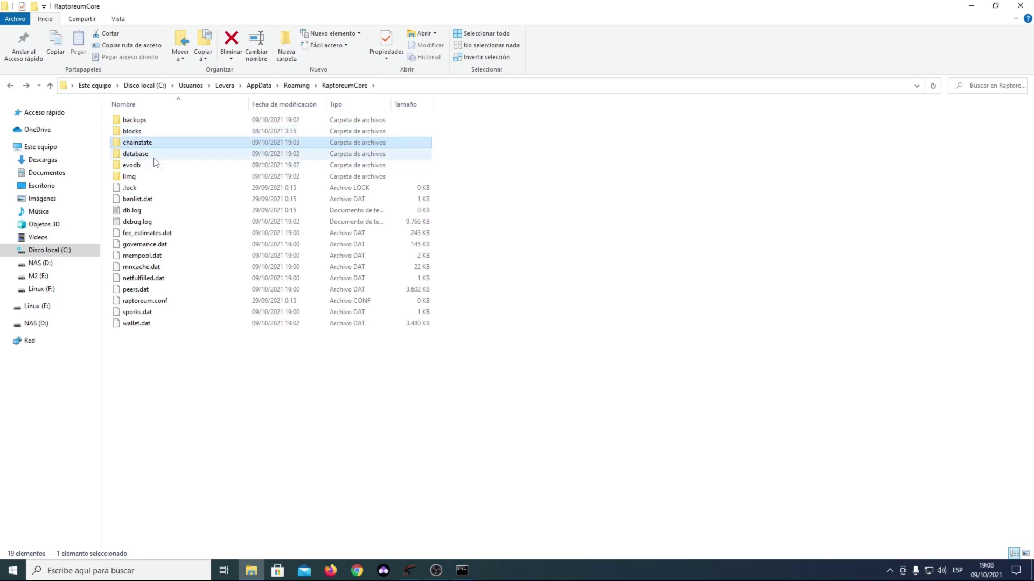
left_click(153, 154)
left_click(151, 326)
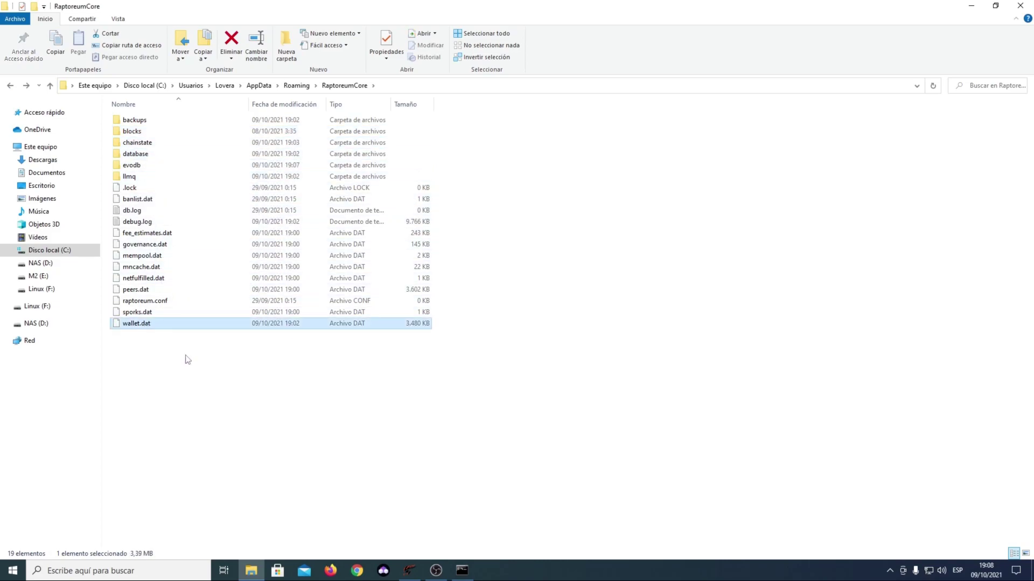
left_click(180, 364)
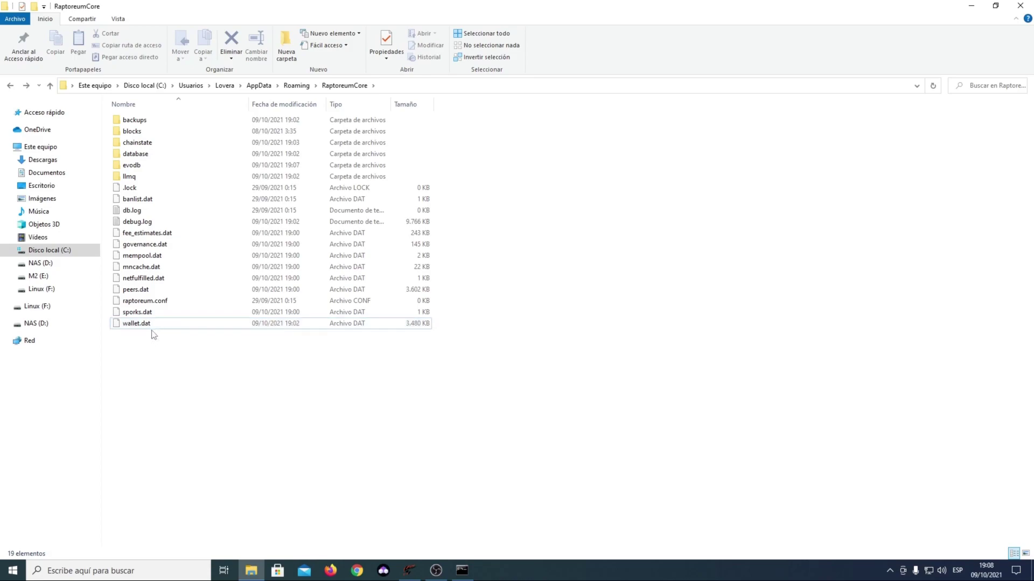
key("Home")
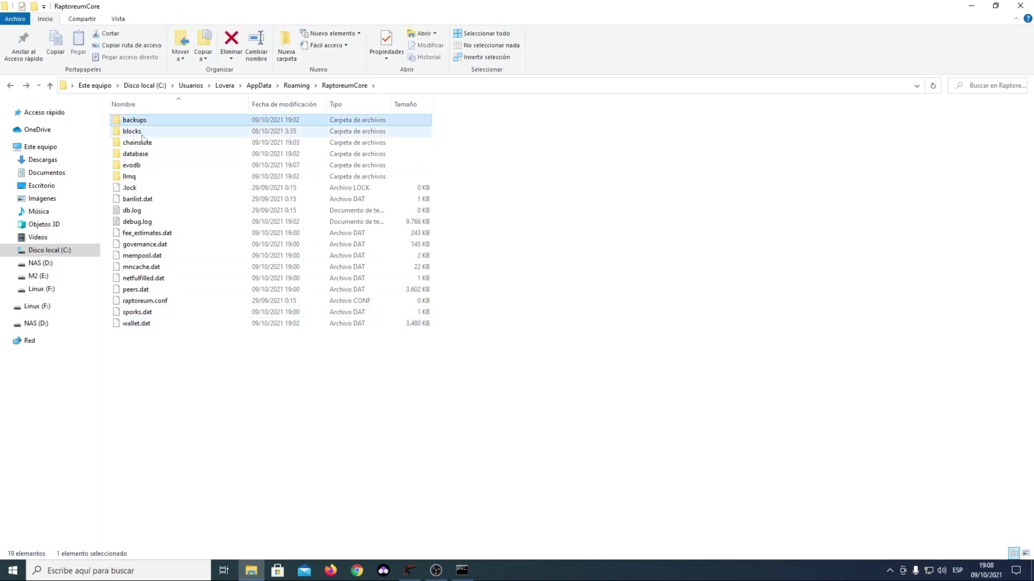
left_click(151, 325, "ctrl")
left_click(167, 371)
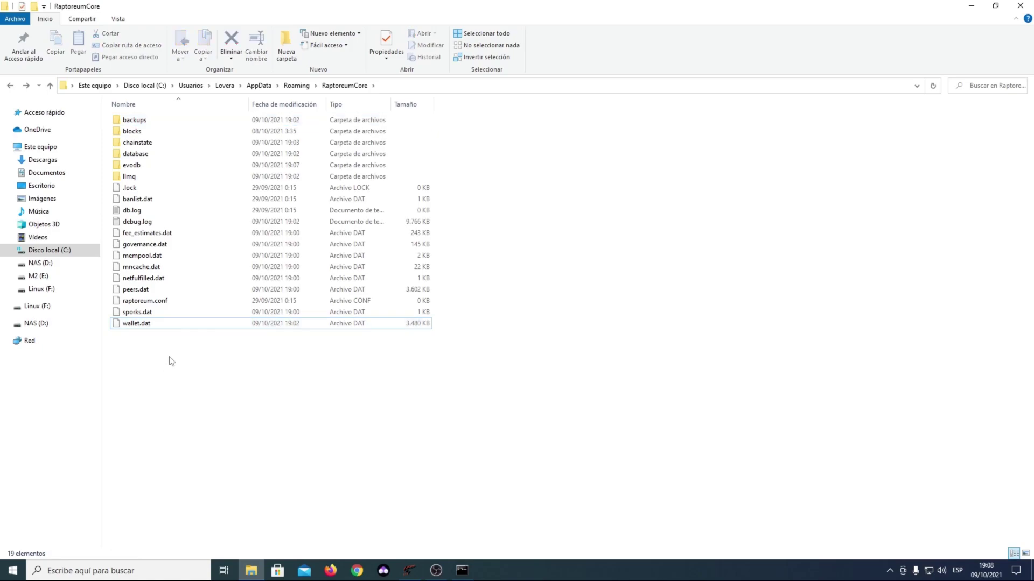
left_click_drag(155, 363, 263, 133)
left_click(198, 381)
left_click(411, 571)
left_click_drag(126, 381, 277, 183)
left_click(233, 387)
Step: Switch to Firefox in a maximized window and search the web for raptoreum
left_click(334, 563)
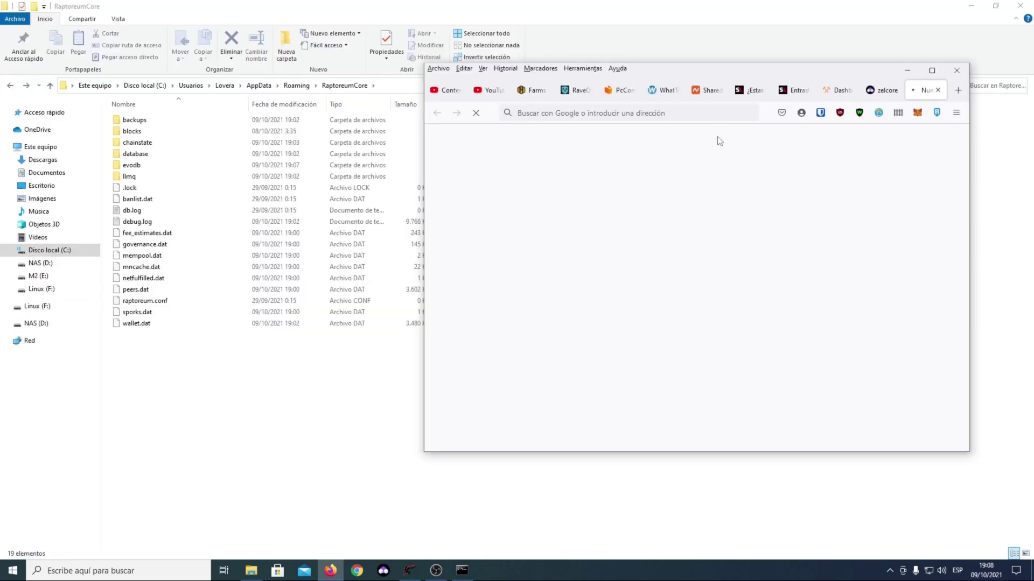
left_click(932, 70)
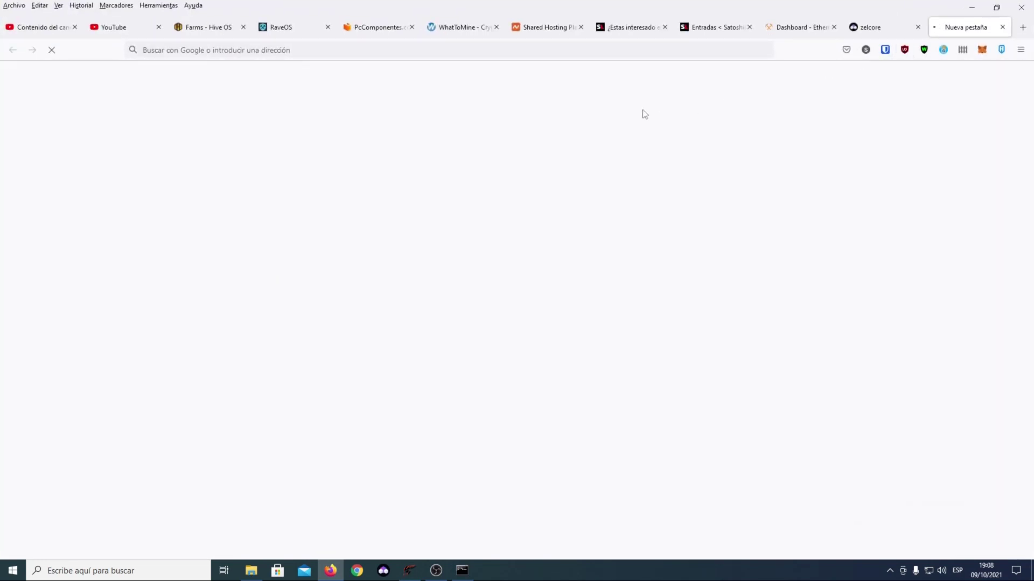
left_click(249, 51)
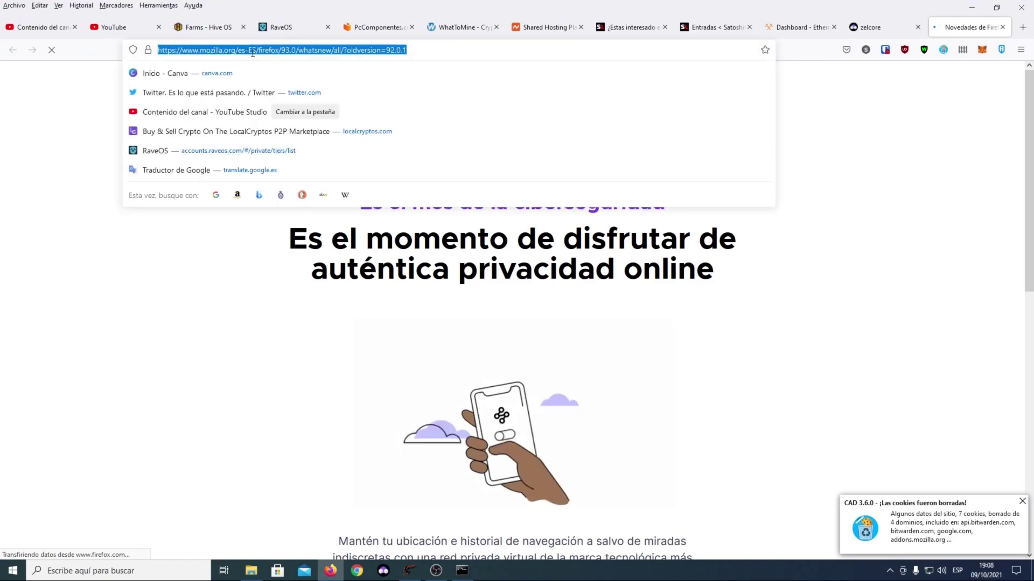
type("raptoreum")
key("Return")
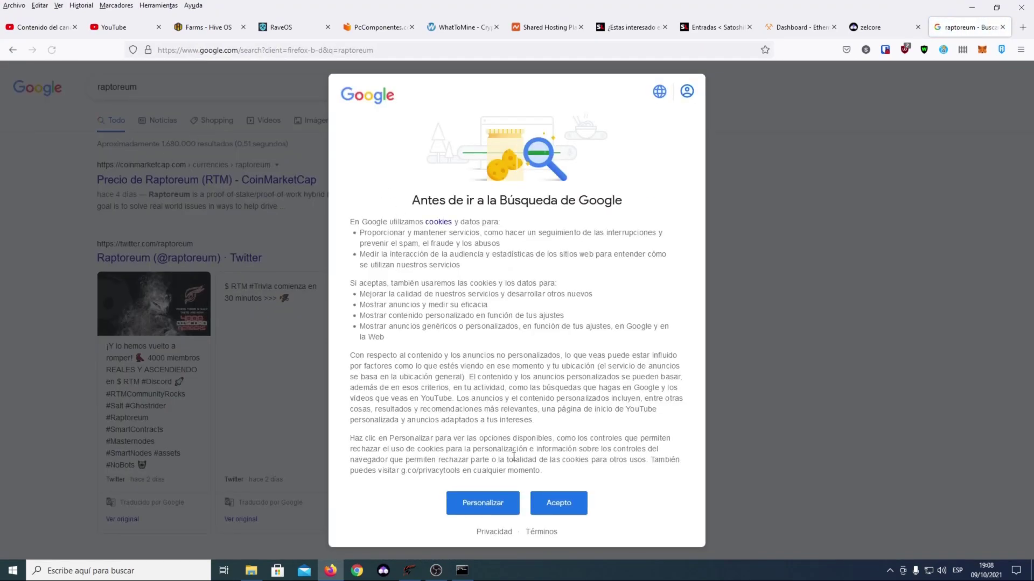
Step: Accept Google's cookie notice, open the raptoreum.com site and follow its Wallet download to the GitHub release assets
left_click(559, 503)
scroll(310, 269, "down", 3)
scroll(311, 269, "down", 2)
left_click(162, 399)
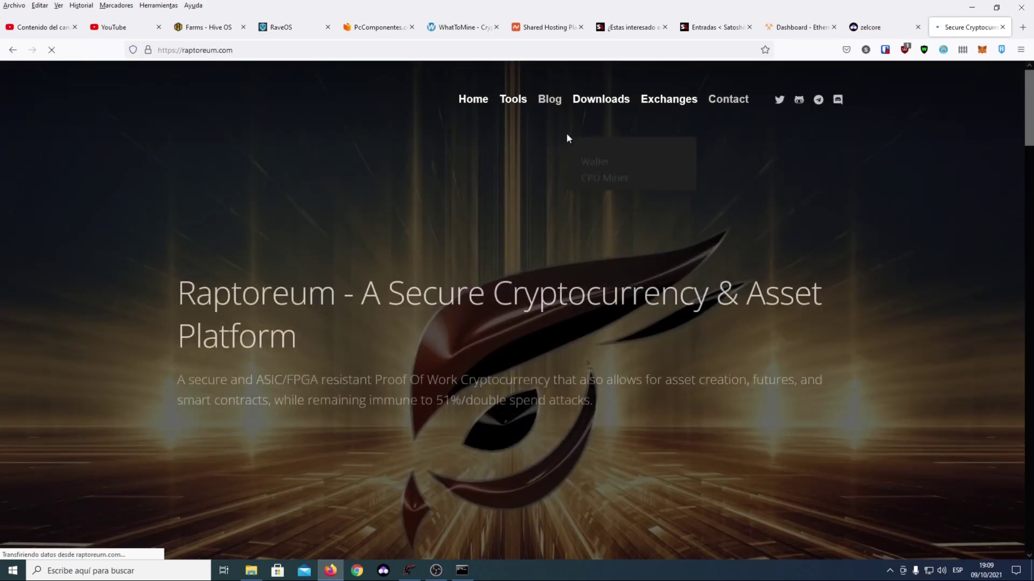
mouse_move(596, 109)
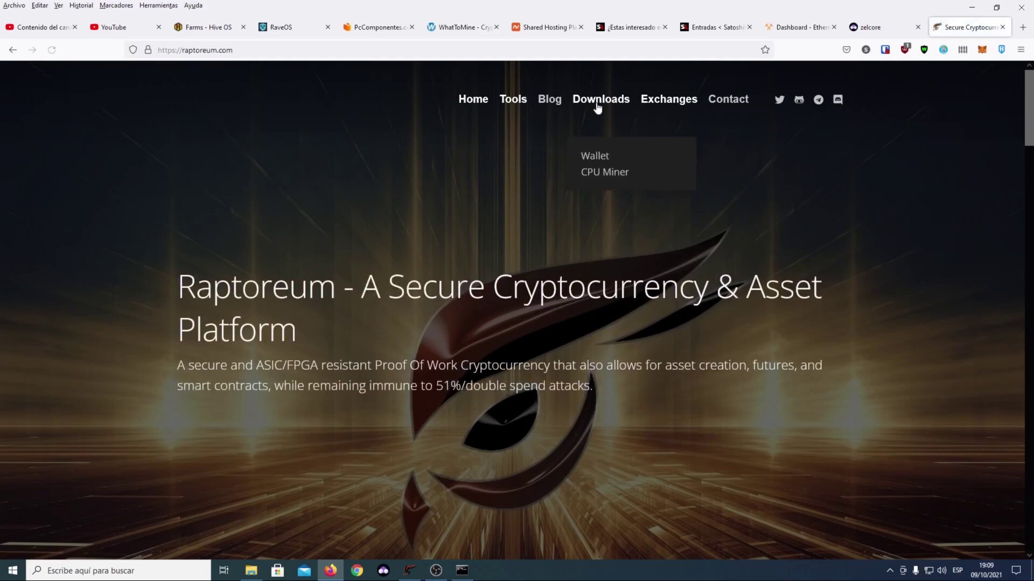
left_click(595, 157)
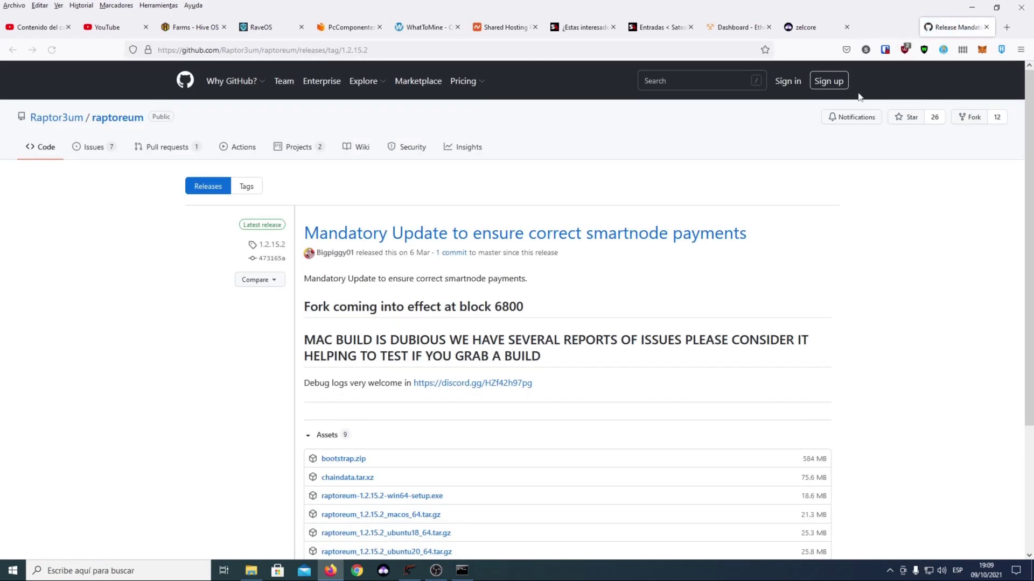
scroll(468, 307, "down", 2)
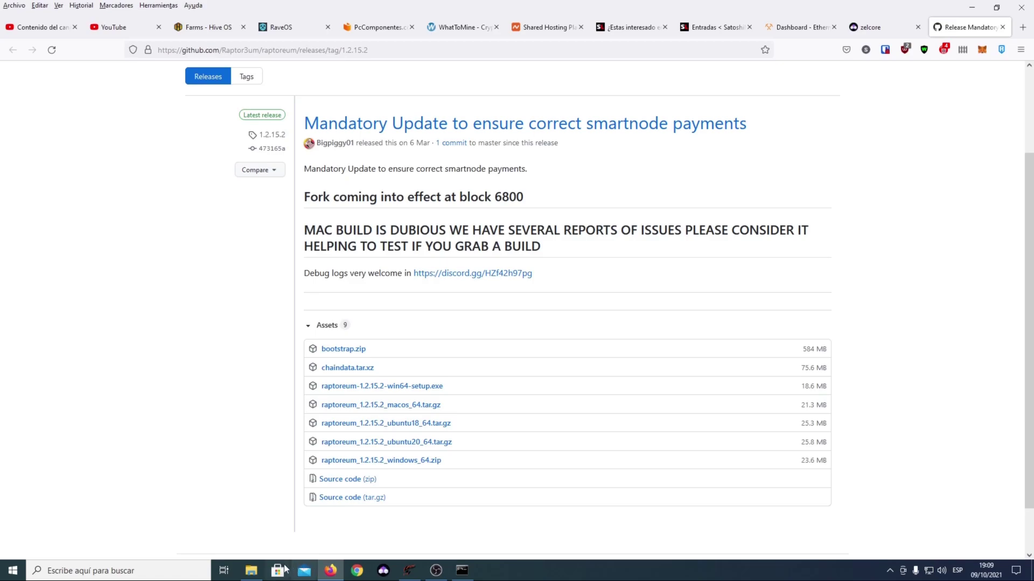
Step: Review wallet.dat and the backups folder in File Explorer alongside bootstrap.zip on the Firefox release page
left_click(251, 571)
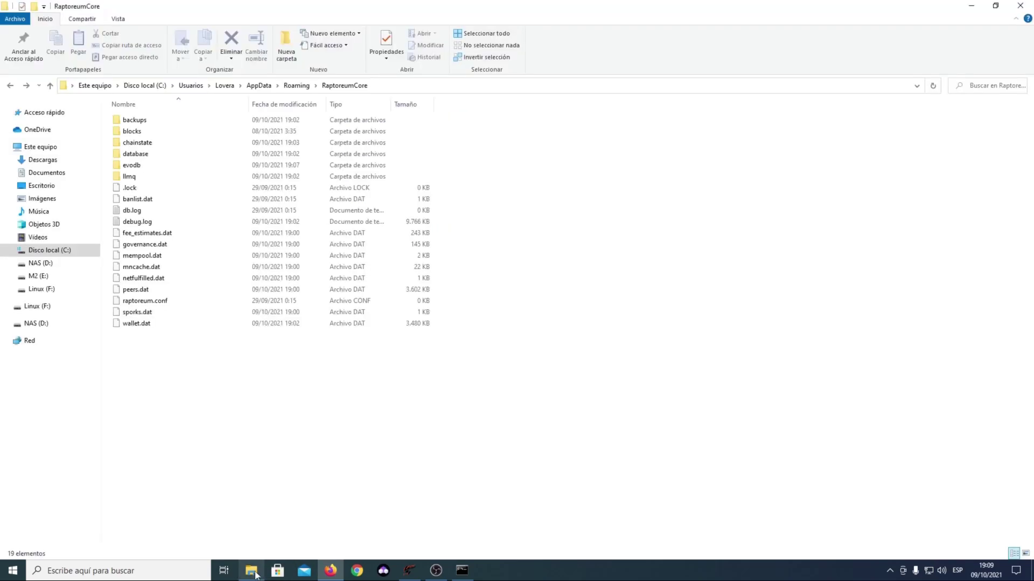
left_click(141, 323)
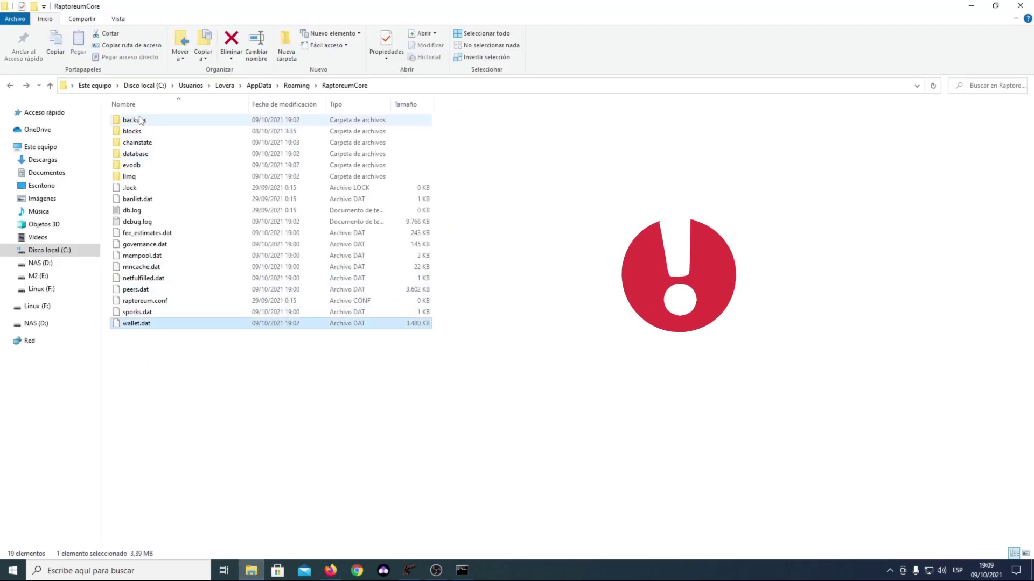
left_click(482, 216)
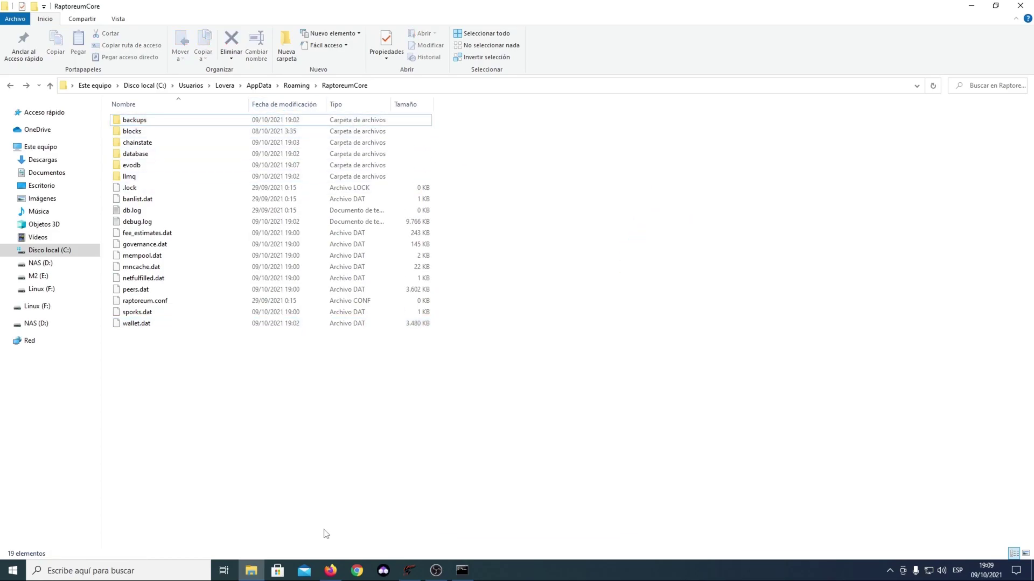
left_click(330, 571)
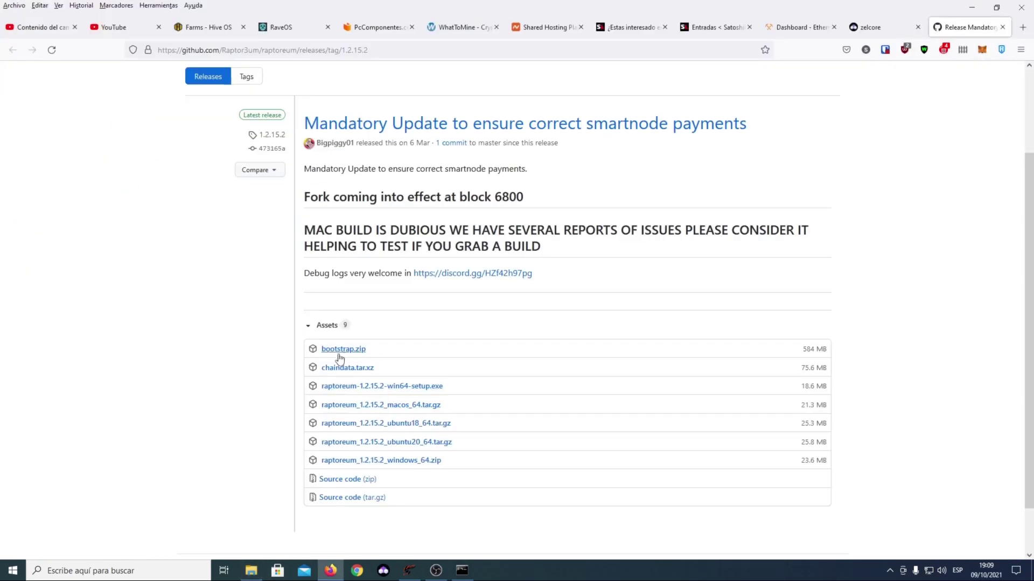
left_click(252, 570)
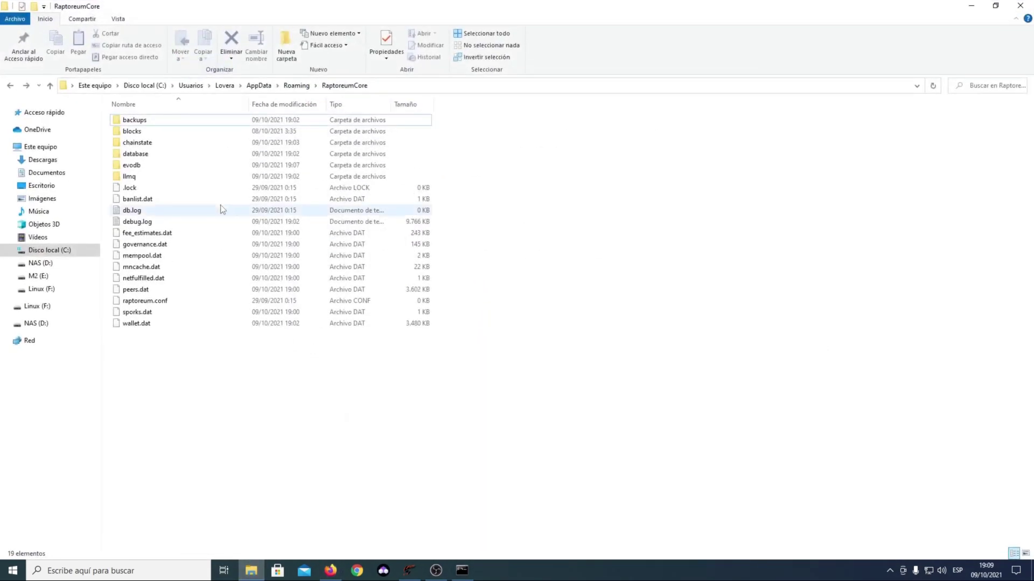
Step: Look over the balances and latest transactions in Raptoreum Core, the Windows wallet download in Firefox and the RaptoreumCore data folder
left_click(409, 570)
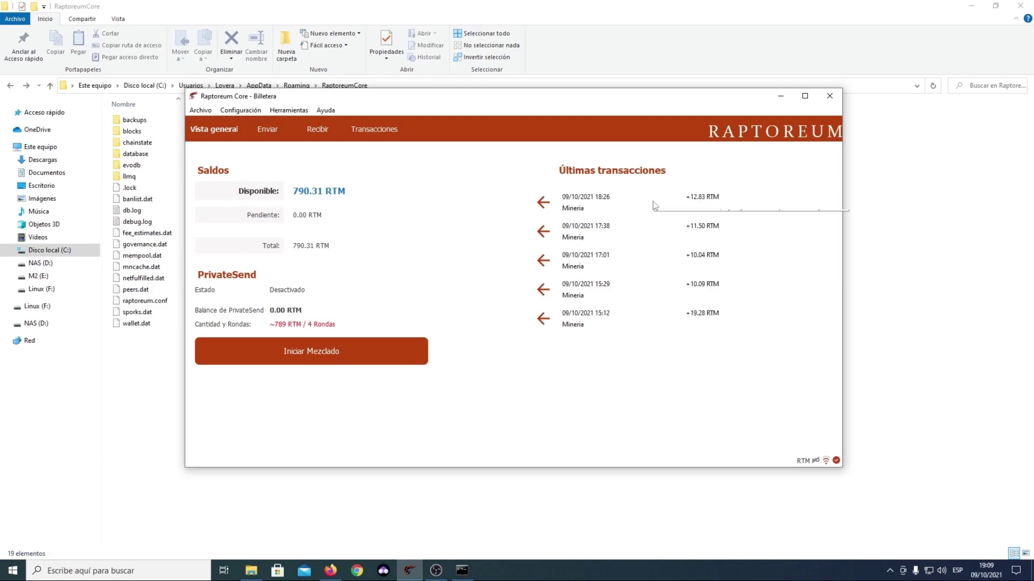
mouse_move(655, 206)
left_click(331, 571)
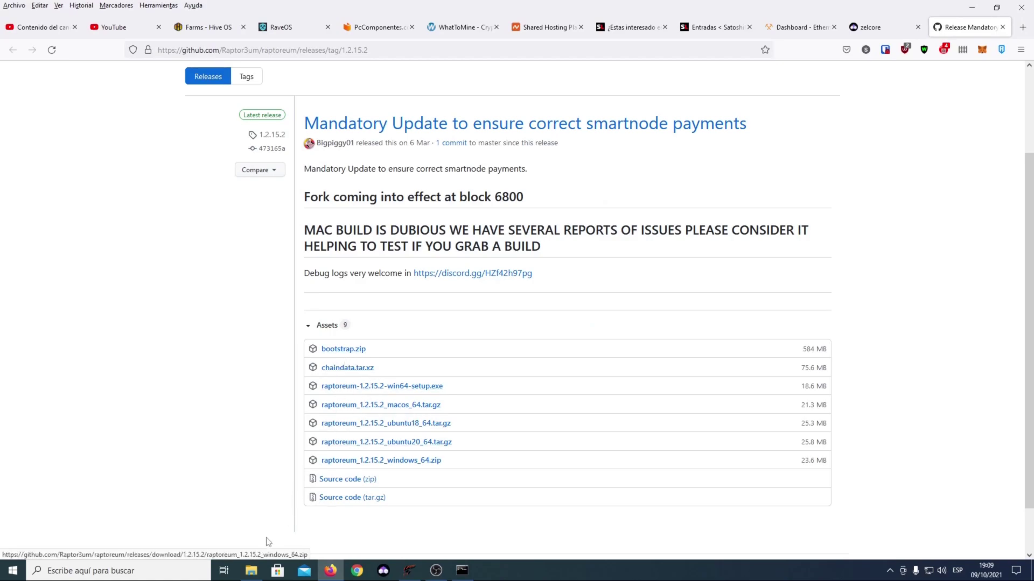
mouse_move(253, 570)
left_click(251, 522)
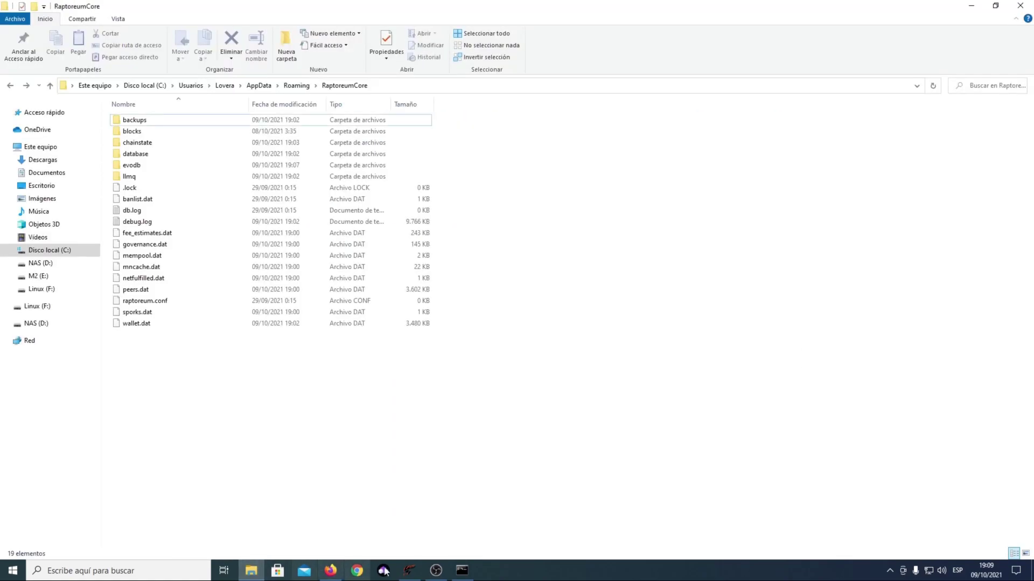
left_click(410, 570)
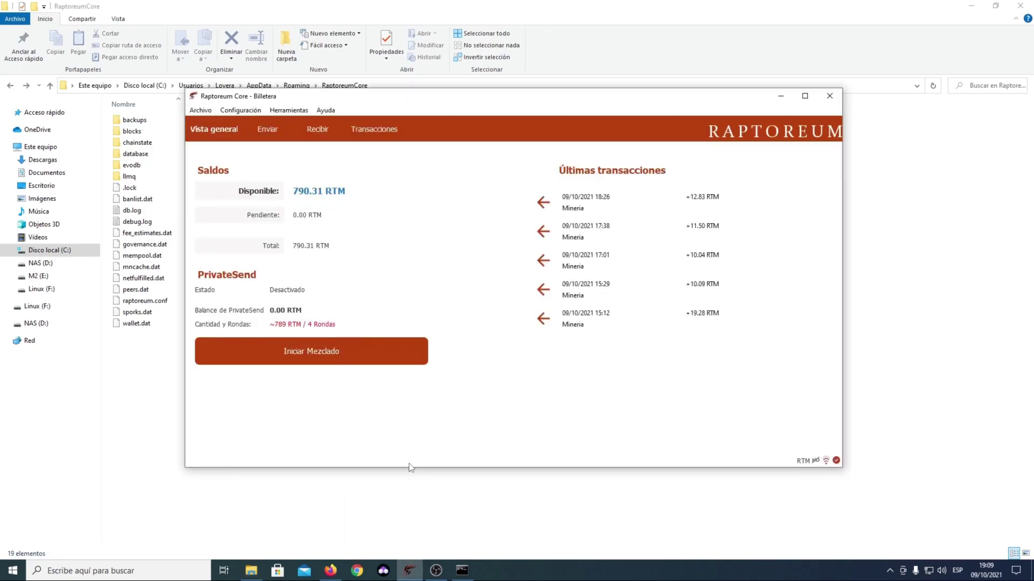
Step: Launch the Zelcore wallet application
left_click(383, 570)
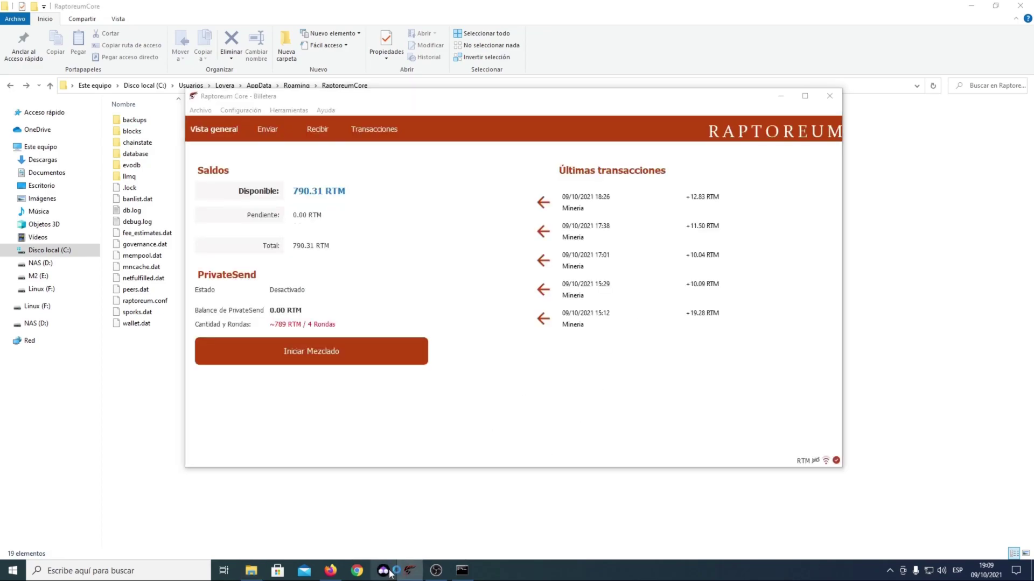